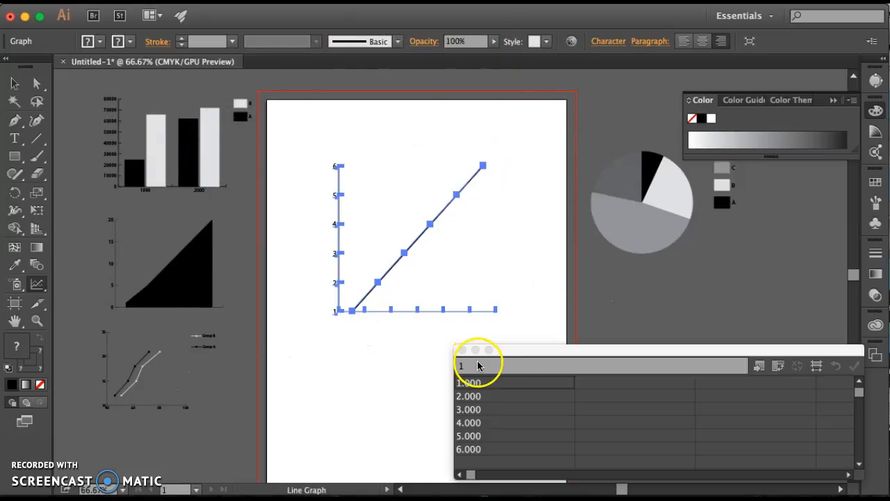
Step: Change the line graph on the artboard to a Stacked Column graph
{"action": "left_click", "coordinate": [14, 83]}
{"action": "left_click", "coordinate": [322, 127]}
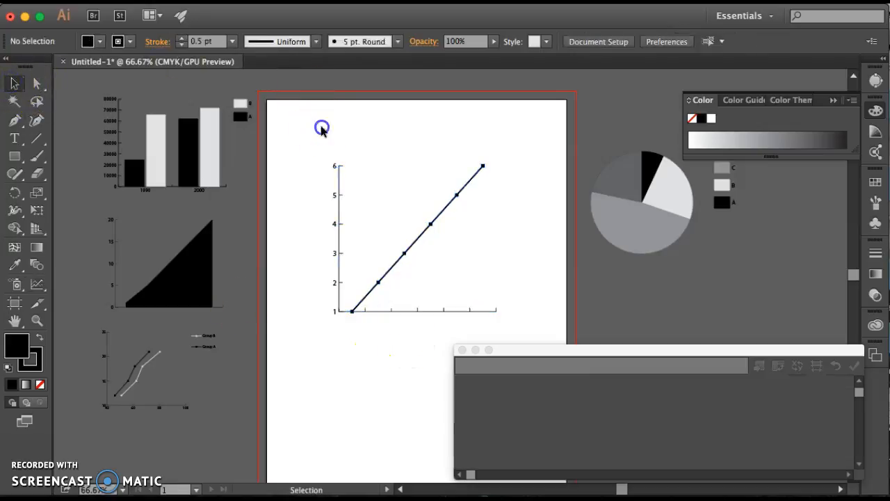
{"action": "left_click", "coordinate": [416, 245]}
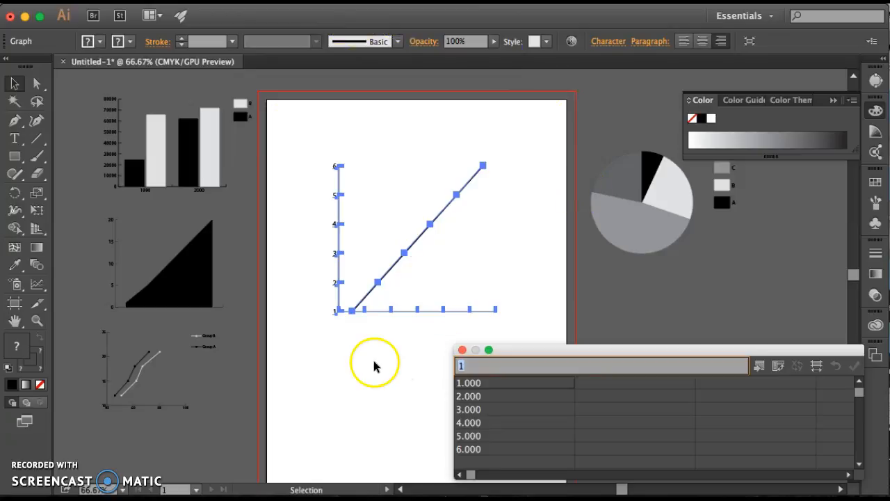
{"action": "double_click", "coordinate": [38, 286]}
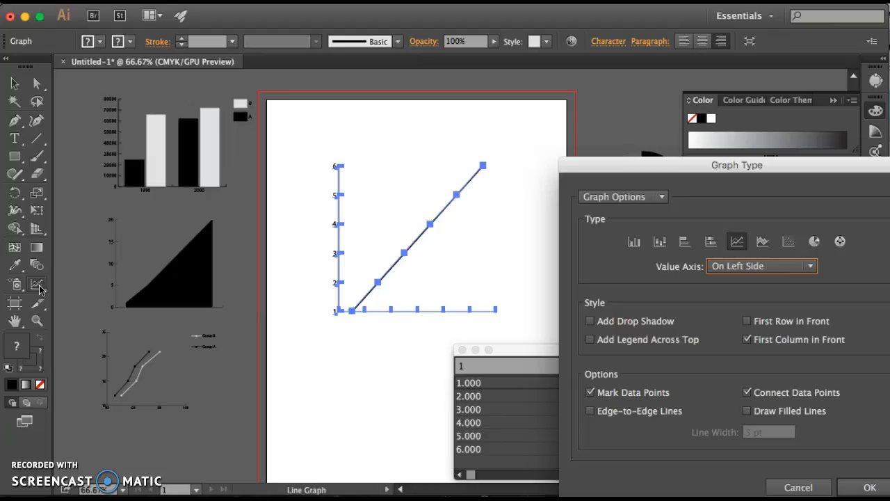
{"action": "left_click", "coordinate": [39, 285]}
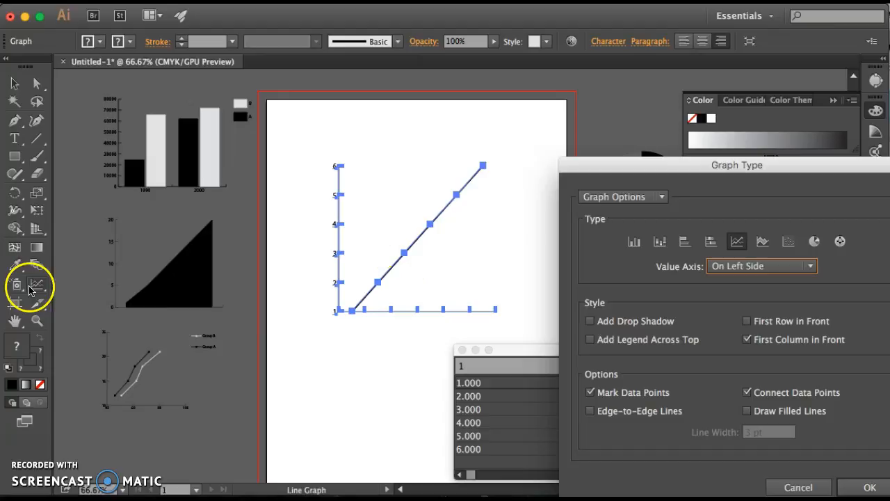
{"action": "left_click", "coordinate": [777, 168]}
{"action": "left_click_drag", "start_coordinate": [777, 168], "coordinate": [646, 167]}
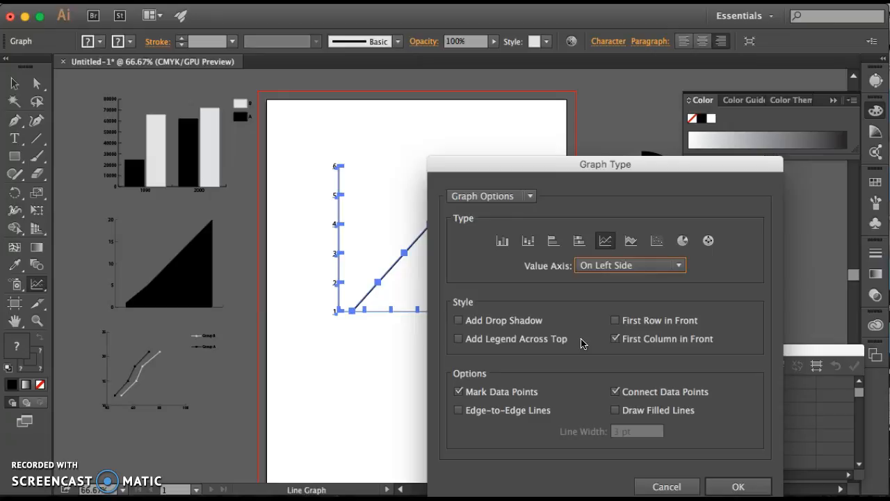
{"action": "left_click", "coordinate": [606, 242]}
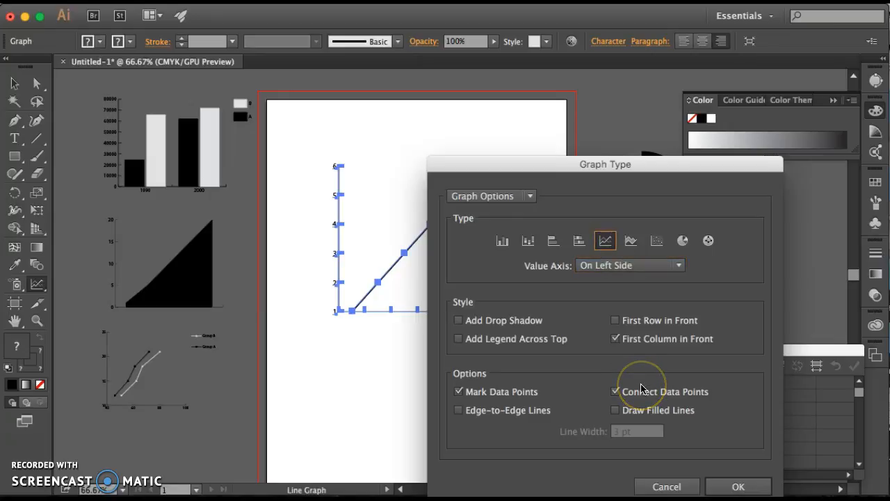
{"action": "left_click", "coordinate": [532, 242]}
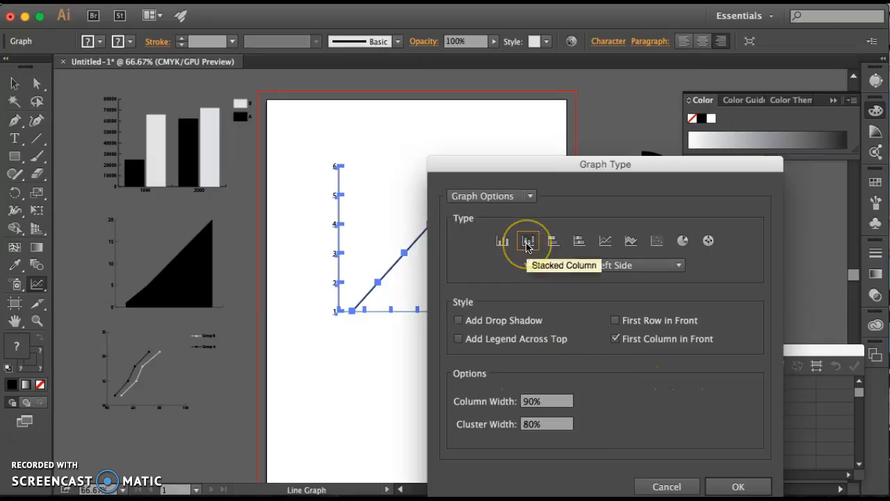
{"action": "left_click", "coordinate": [738, 486]}
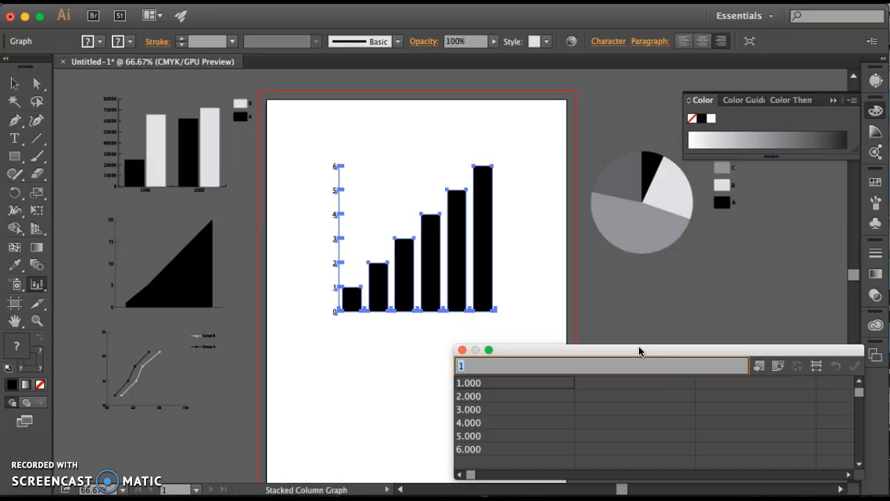
Step: Add a drop shadow to the stacked column graph and deselect it
{"action": "double_click", "coordinate": [37, 284]}
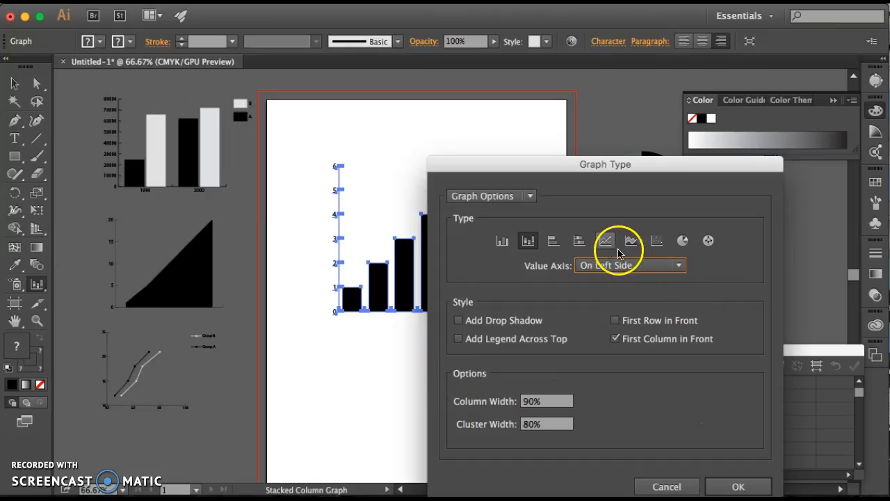
{"action": "left_click", "coordinate": [594, 265]}
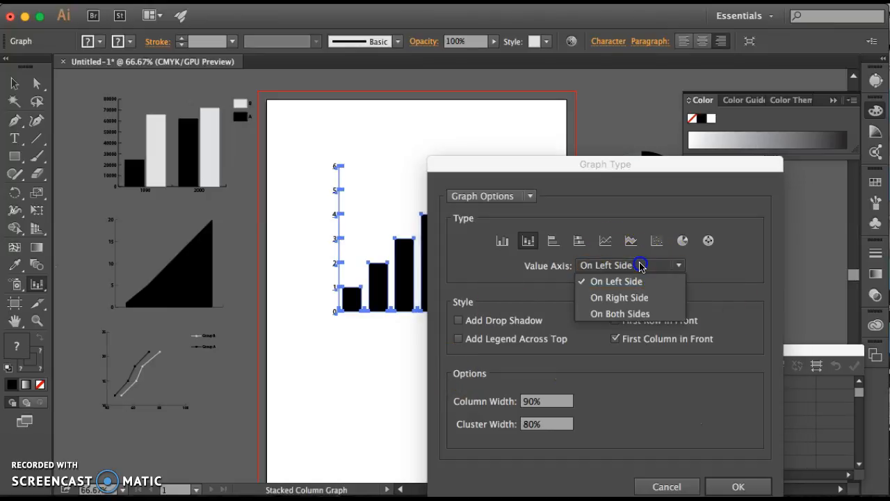
{"action": "left_click", "coordinate": [532, 270]}
{"action": "left_click", "coordinate": [510, 194]}
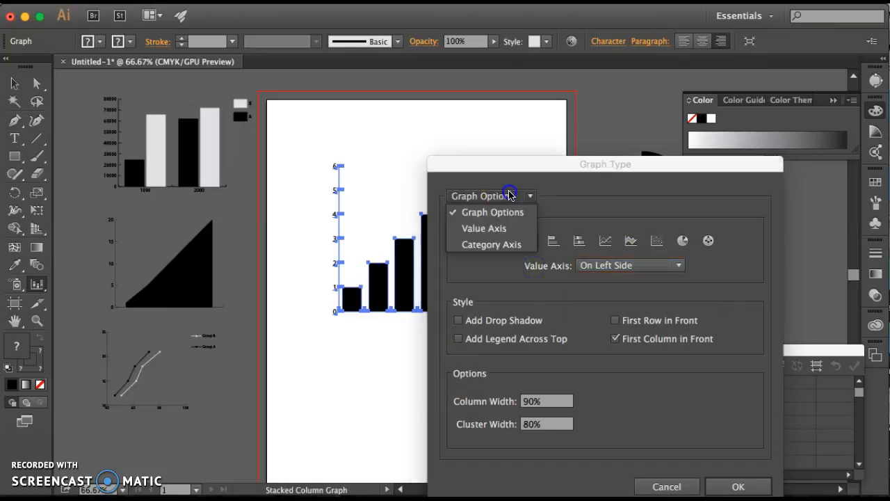
{"action": "left_click", "coordinate": [598, 220]}
{"action": "left_click", "coordinate": [457, 321]}
{"action": "left_click", "coordinate": [458, 321]}
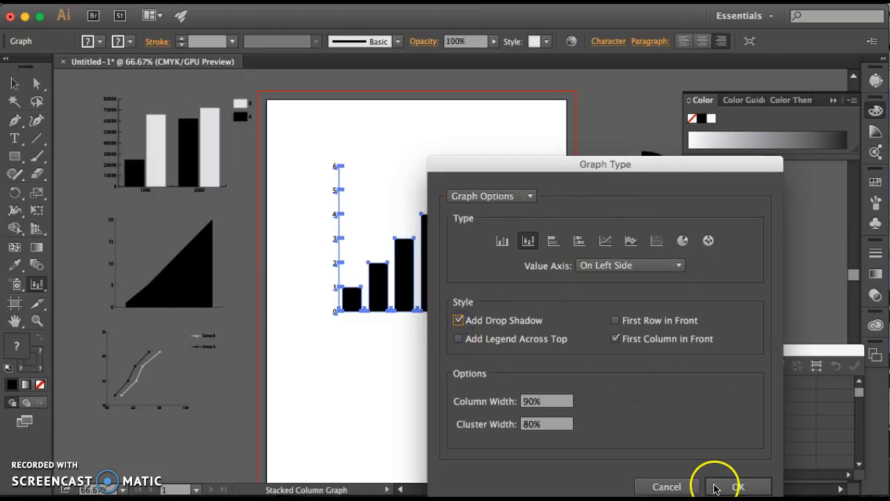
{"action": "left_click", "coordinate": [735, 486]}
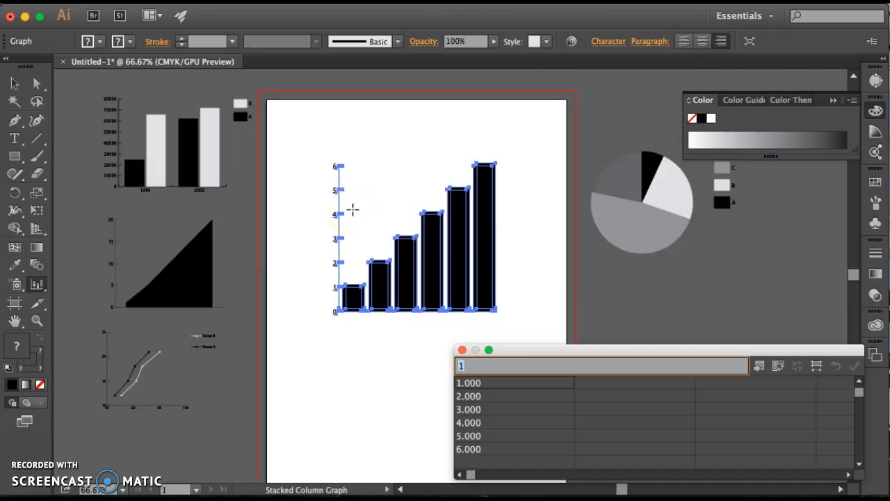
{"action": "left_click", "coordinate": [447, 199]}
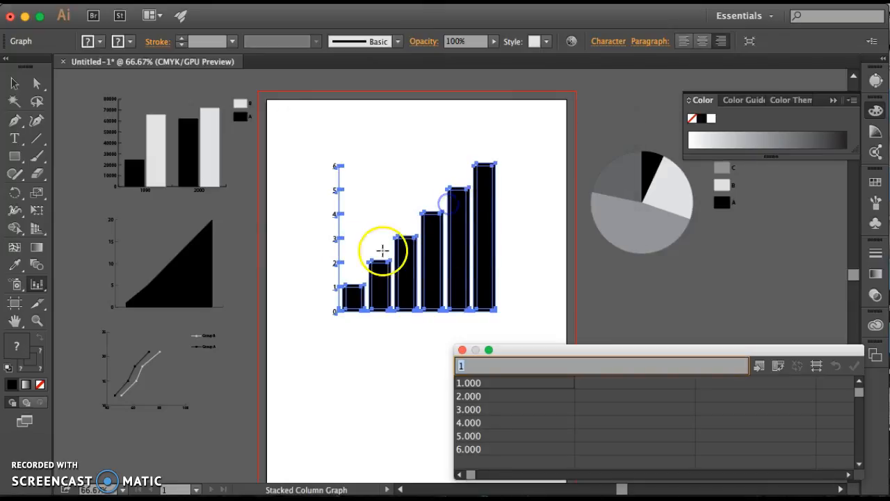
{"action": "left_click", "coordinate": [13, 84]}
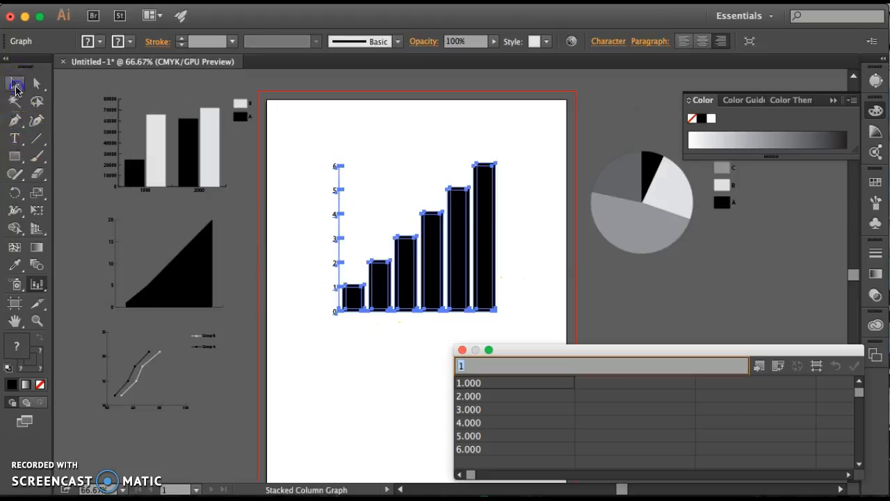
{"action": "left_click", "coordinate": [413, 118]}
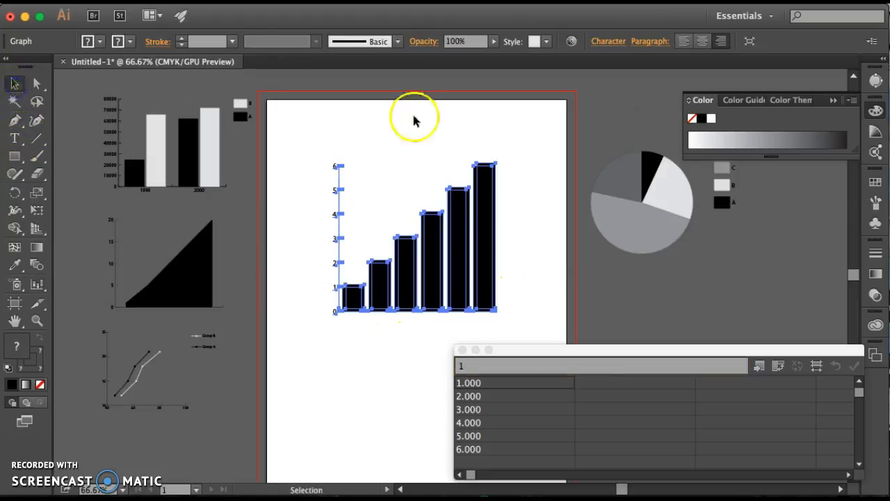
Step: Remove the drop shadow from the stacked column graph
{"action": "left_click", "coordinate": [408, 255]}
{"action": "double_click", "coordinate": [37, 284]}
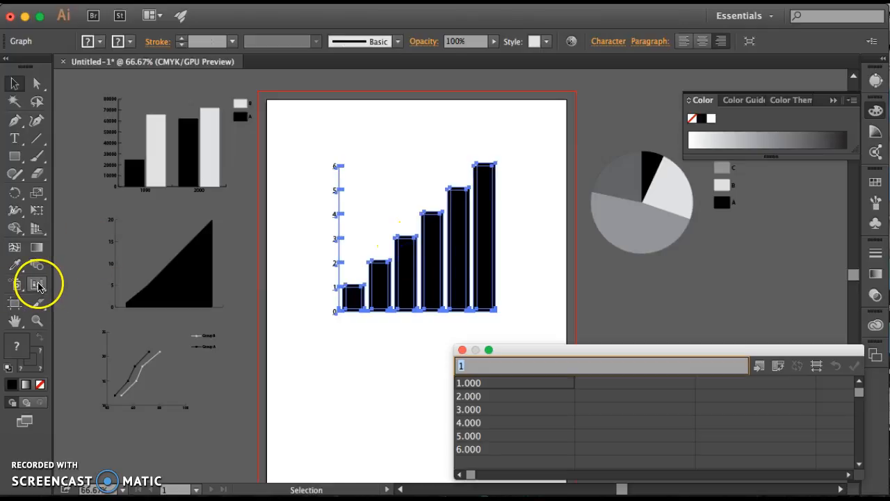
{"action": "left_click", "coordinate": [544, 402]}
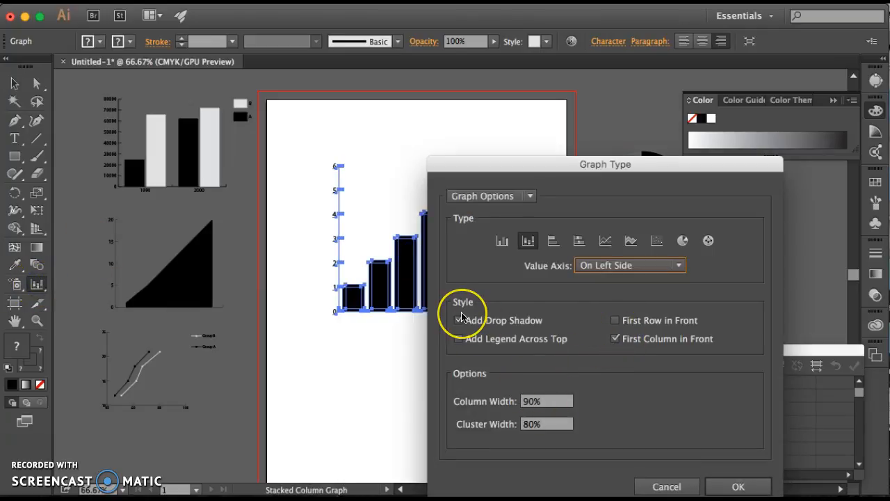
{"action": "left_click", "coordinate": [459, 321]}
{"action": "left_click", "coordinate": [458, 322]}
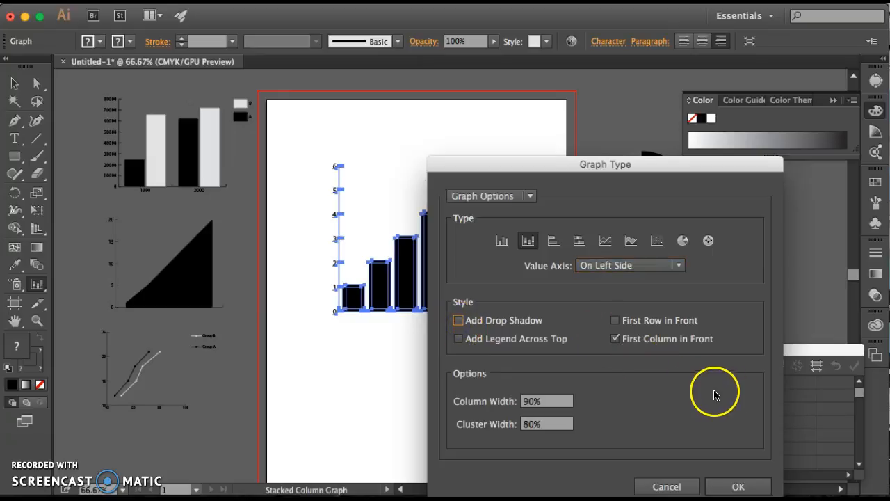
{"action": "left_click", "coordinate": [751, 489]}
{"action": "left_click", "coordinate": [405, 338]}
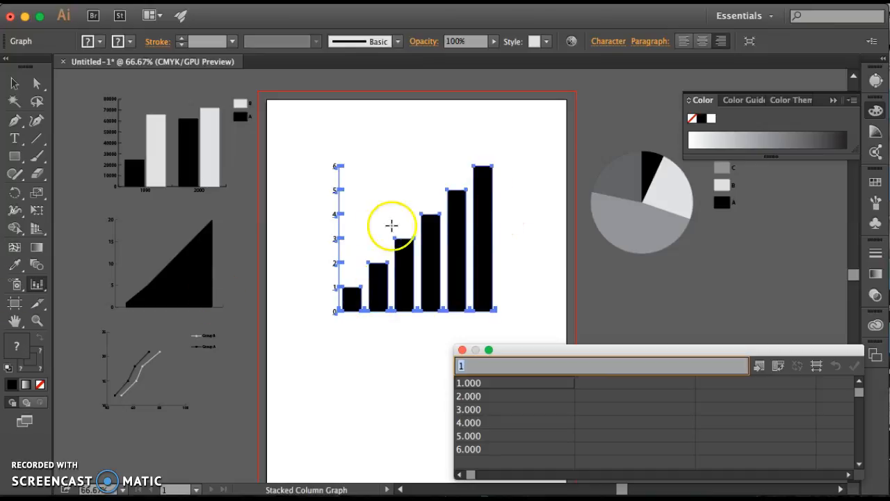
Step: Set the column graph's fill to white (FFFFFF)
{"action": "left_click", "coordinate": [36, 247]}
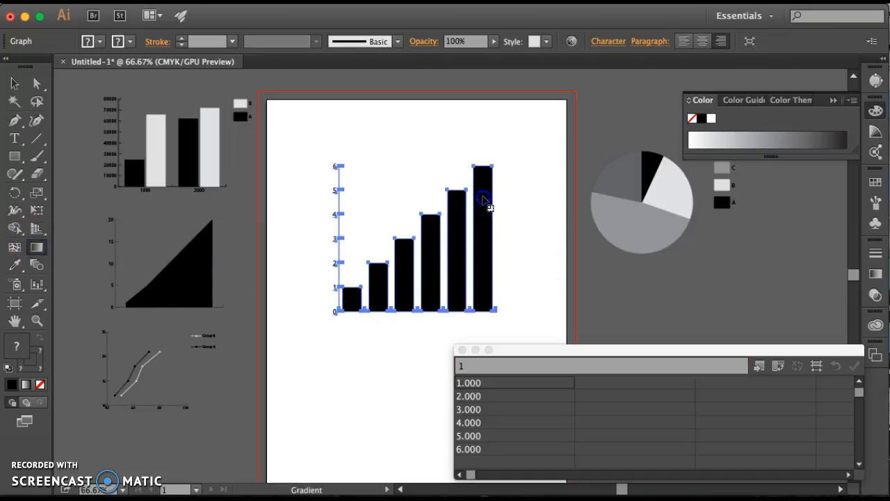
{"action": "left_click", "coordinate": [12, 351]}
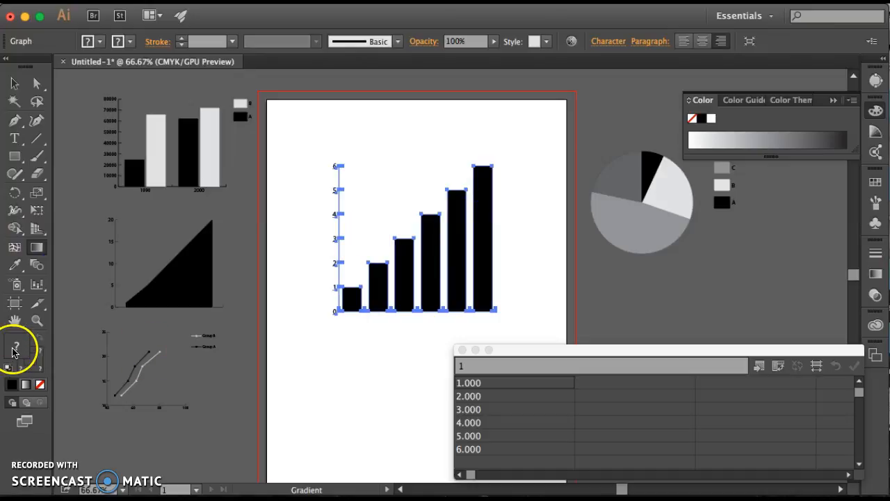
{"action": "double_click", "coordinate": [14, 349]}
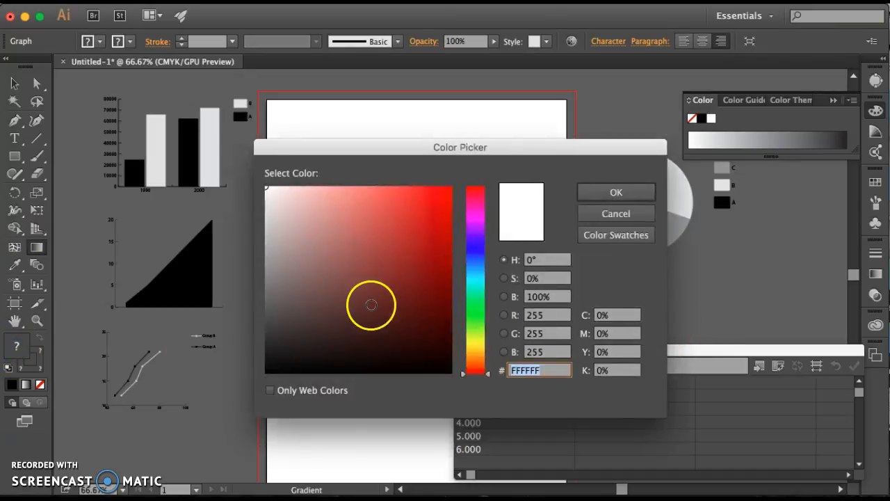
{"action": "left_click", "coordinate": [617, 192]}
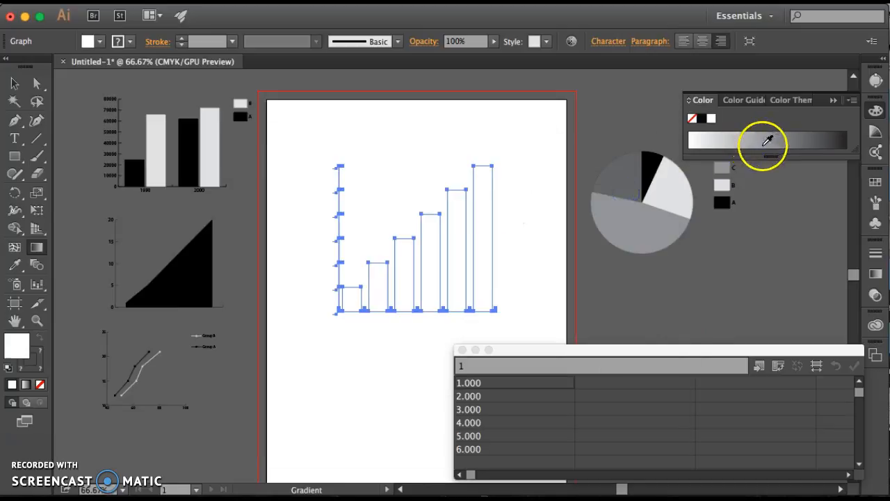
Step: Fill the column graph with a mid grey from the colour spectrum
{"action": "left_click", "coordinate": [14, 83]}
{"action": "left_click", "coordinate": [757, 137]}
{"action": "left_click", "coordinate": [775, 140]}
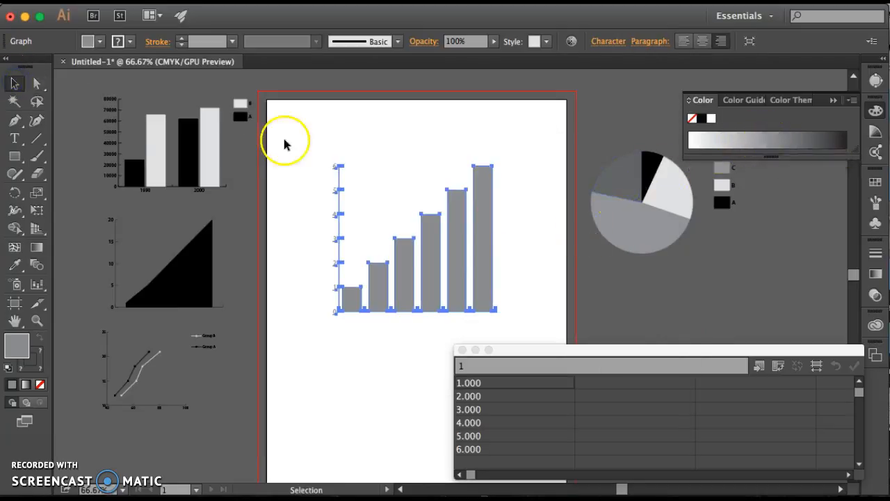
Step: Try to sweep a gradient diagonally across the grey columns with the Gradient tool
{"action": "left_click", "coordinate": [37, 247]}
{"action": "left_click", "coordinate": [336, 295]}
{"action": "left_click_drag", "start_coordinate": [338, 308], "coordinate": [487, 240]}
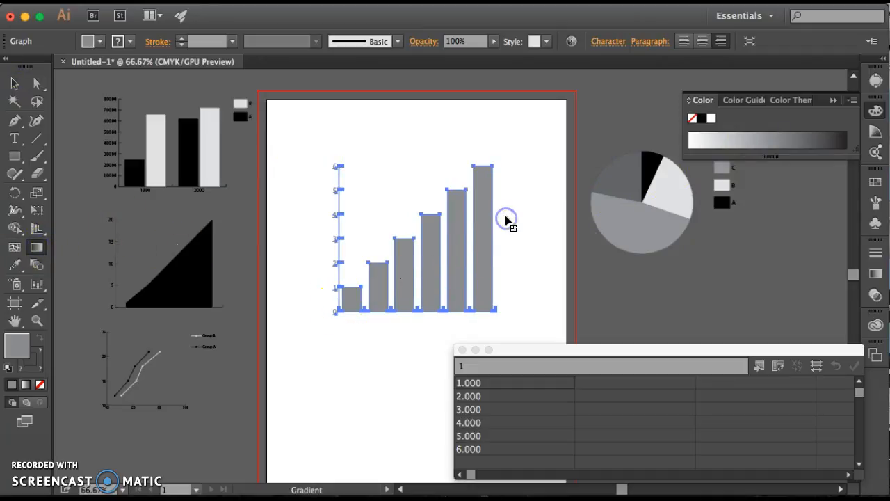
{"action": "left_click", "coordinate": [771, 140]}
{"action": "left_click", "coordinate": [15, 84]}
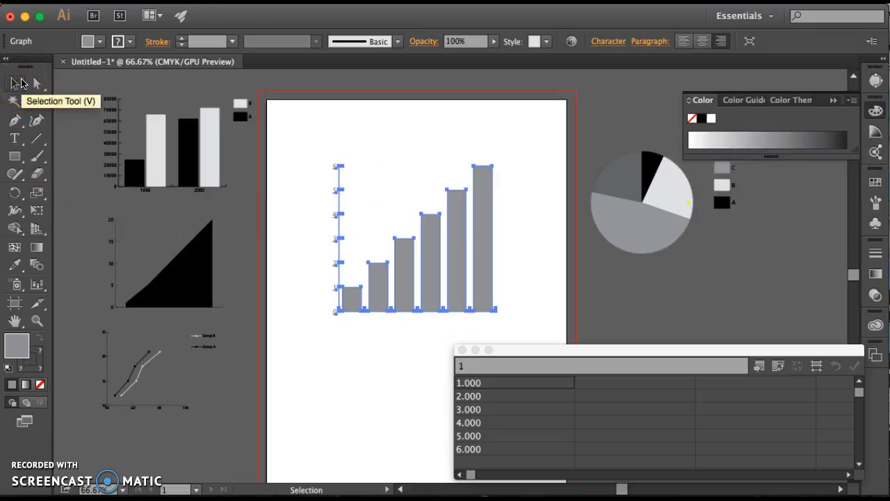
Step: Reselect the column graph and give it a white-to-black linear gradient fill
{"action": "left_click", "coordinate": [382, 154]}
{"action": "left_click", "coordinate": [443, 265]}
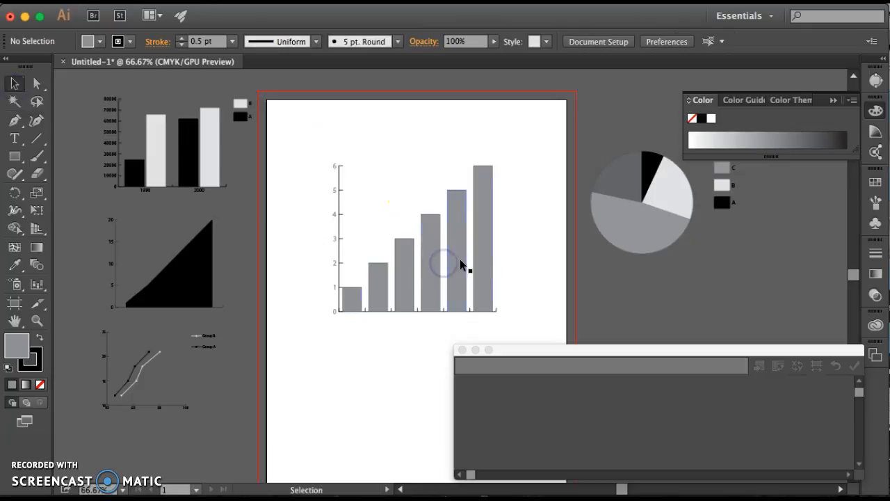
{"action": "left_click", "coordinate": [460, 260]}
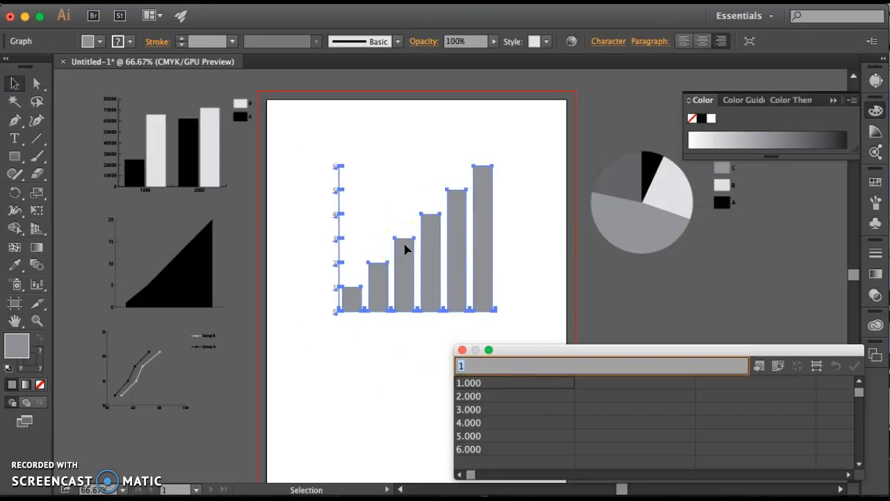
{"action": "left_click", "coordinate": [25, 387]}
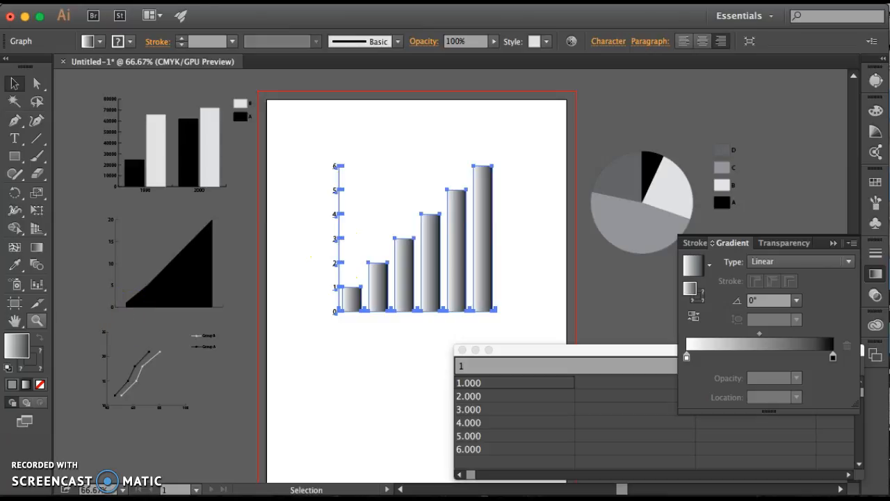
Step: Stretch the gradient across all columns from the base of the shortest to the top of the tallest, and deselect the graph
{"action": "left_click", "coordinate": [38, 248]}
{"action": "left_click_drag", "start_coordinate": [341, 302], "coordinate": [503, 218]}
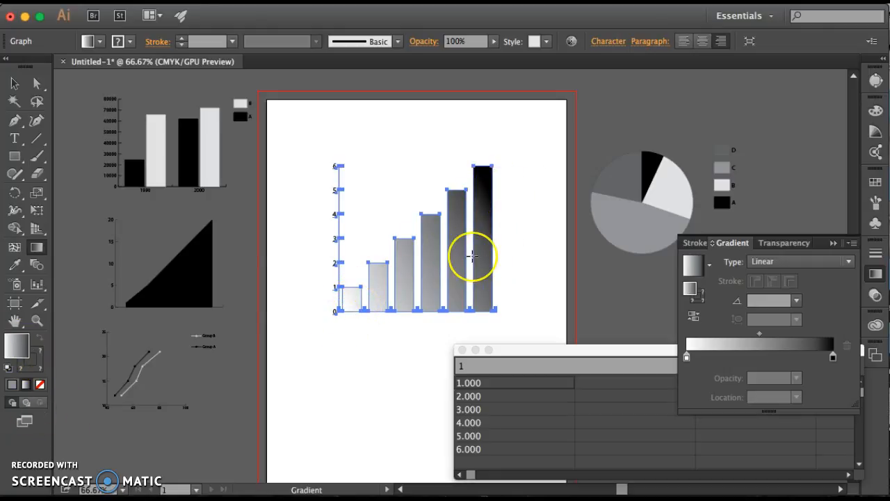
{"action": "key", "text": "super+z"}
{"action": "left_click_drag", "start_coordinate": [354, 298], "coordinate": [392, 280]}
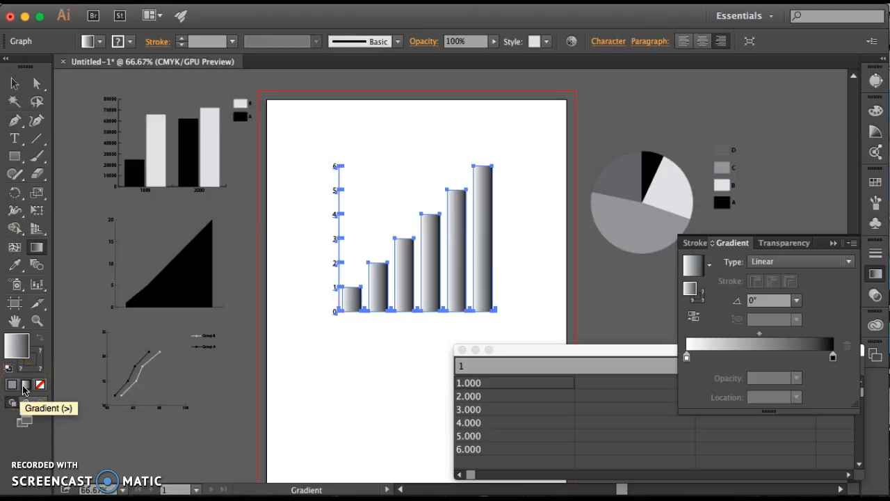
{"action": "mouse_move", "coordinate": [345, 302]}
{"action": "left_mouse_down"}
{"action": "mouse_move", "coordinate": [501, 207]}
{"action": "mouse_move", "coordinate": [493, 169]}
{"action": "left_mouse_up"}
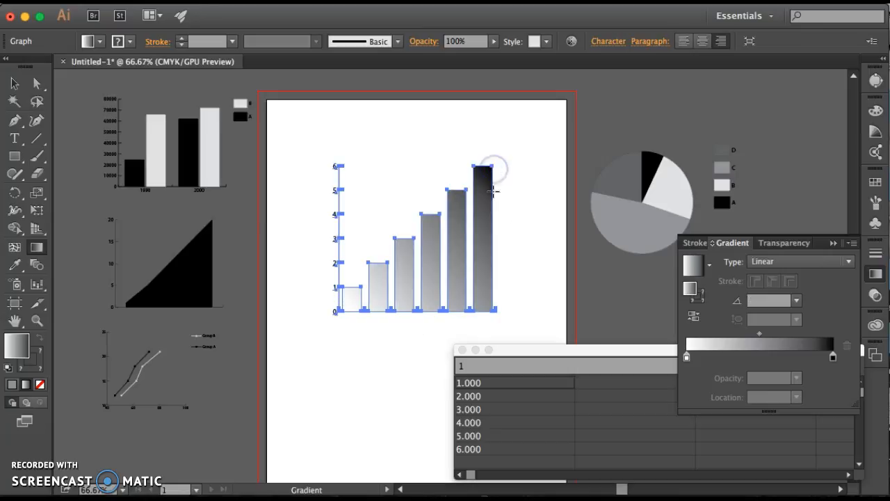
{"action": "left_click", "coordinate": [14, 83]}
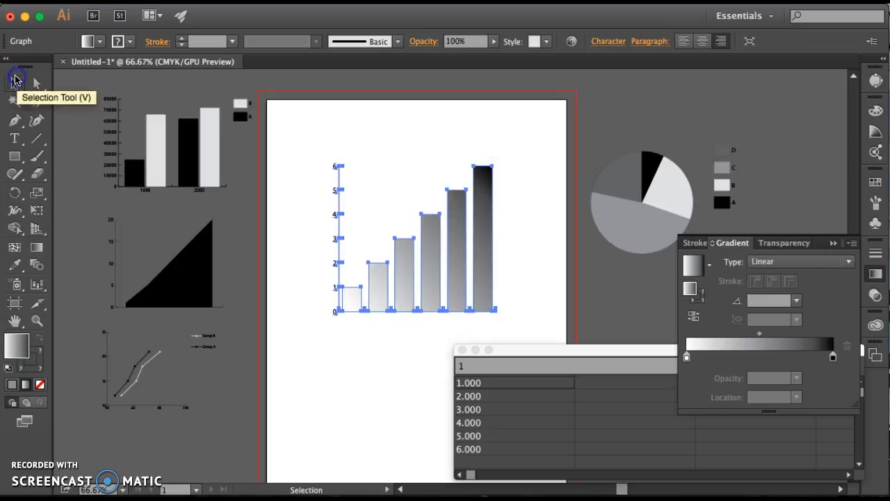
{"action": "left_click", "coordinate": [423, 411]}
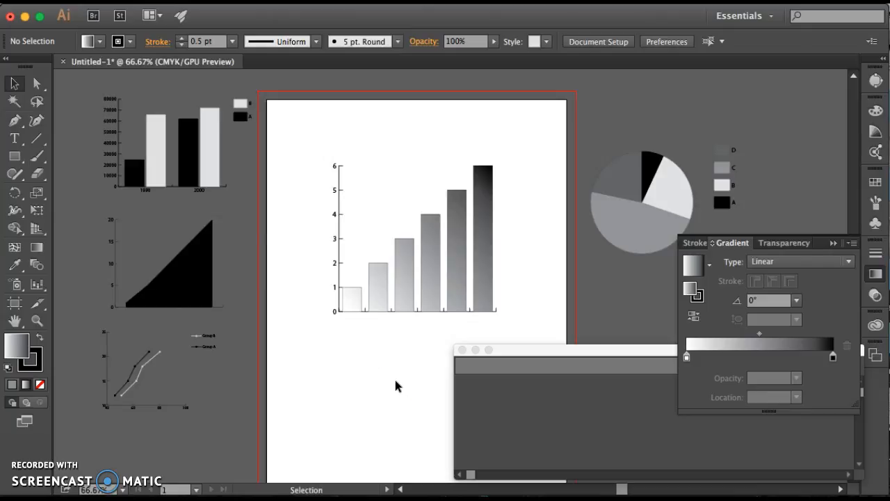
Step: Set the stacked column graph's value-axis tick marks to full width, with 2 tick marks per division
{"action": "left_click", "coordinate": [832, 243]}
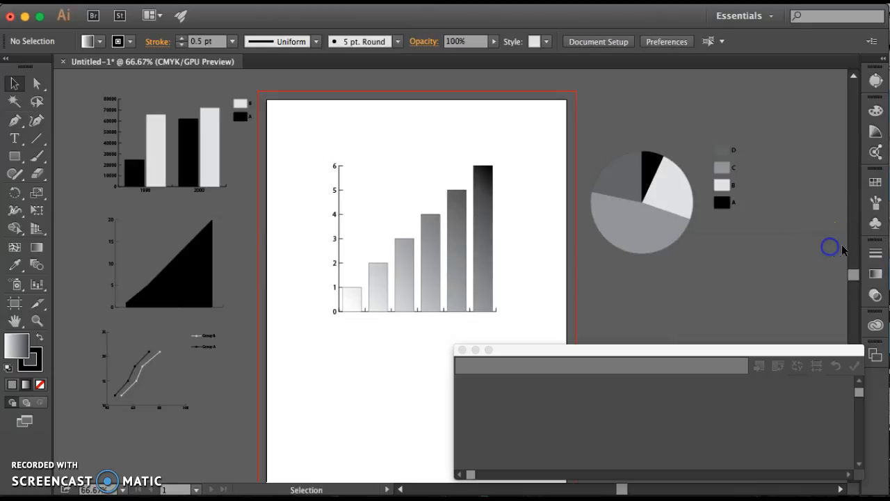
{"action": "left_click", "coordinate": [408, 315]}
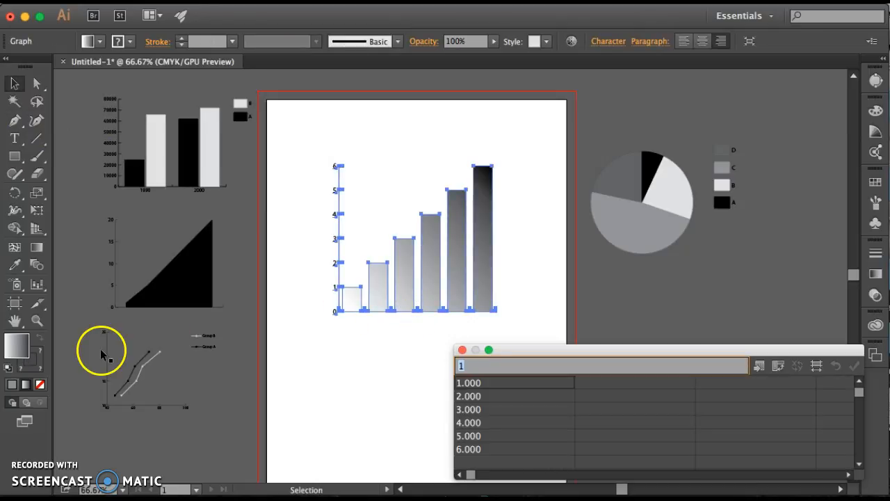
{"action": "double_click", "coordinate": [38, 287]}
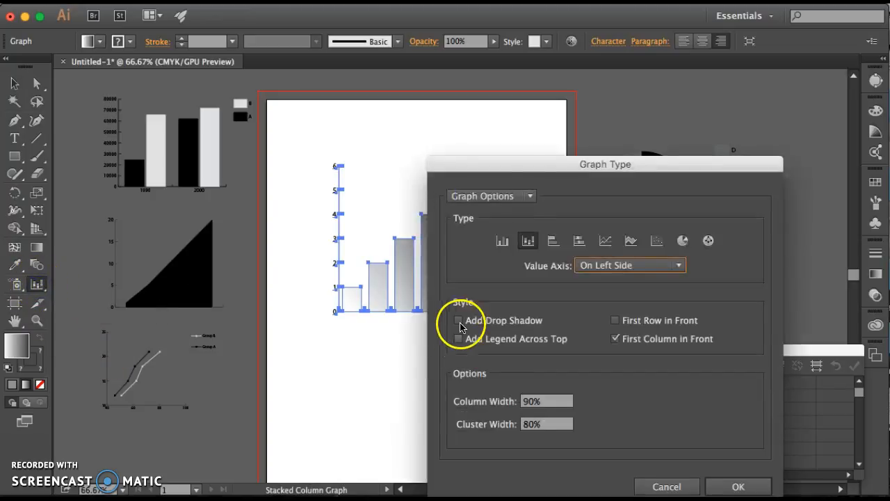
{"action": "left_click", "coordinate": [557, 172]}
{"action": "left_click_drag", "start_coordinate": [619, 139], "coordinate": [624, 134]}
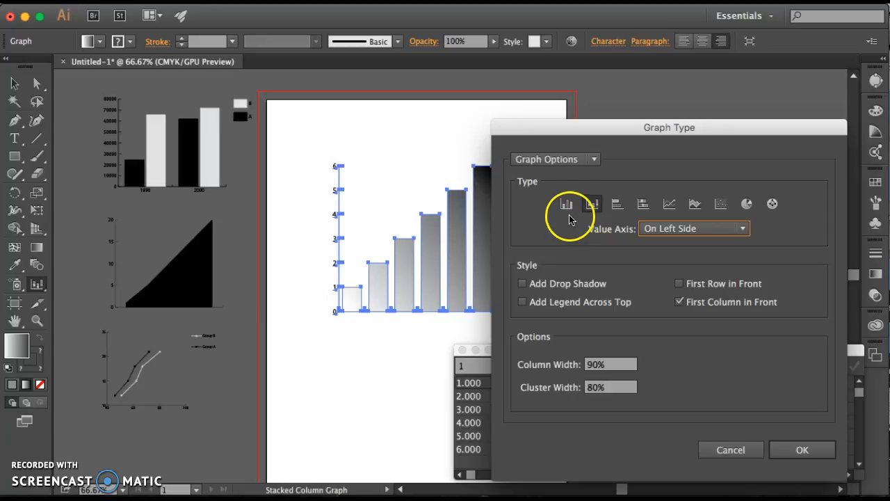
{"action": "left_click", "coordinate": [555, 159]}
{"action": "left_click", "coordinate": [553, 191]}
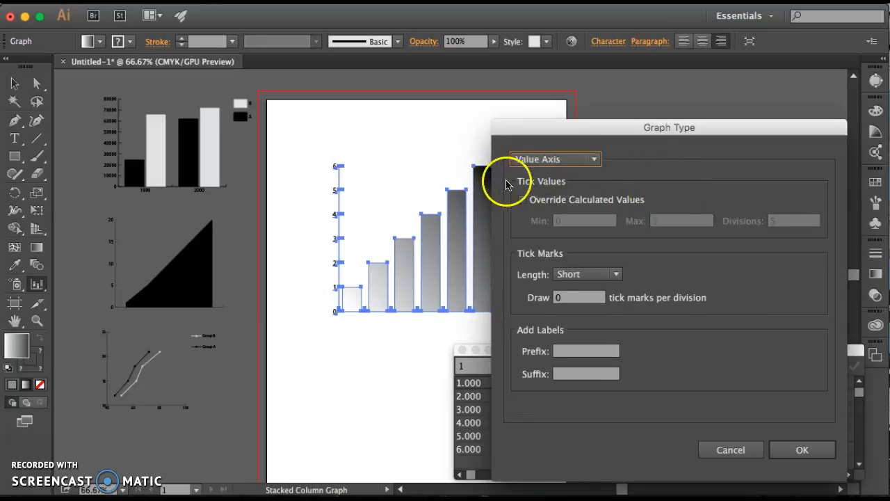
{"action": "left_click", "coordinate": [583, 274]}
{"action": "left_click", "coordinate": [588, 323]}
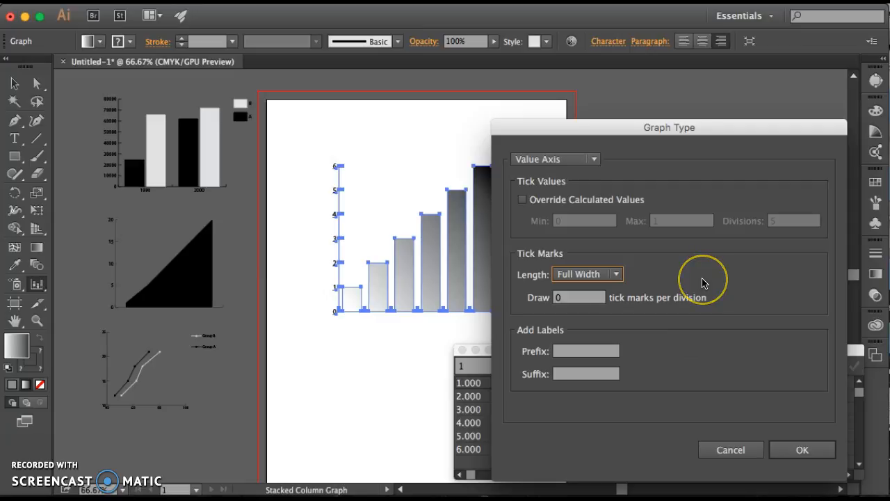
{"action": "left_click", "coordinate": [581, 296]}
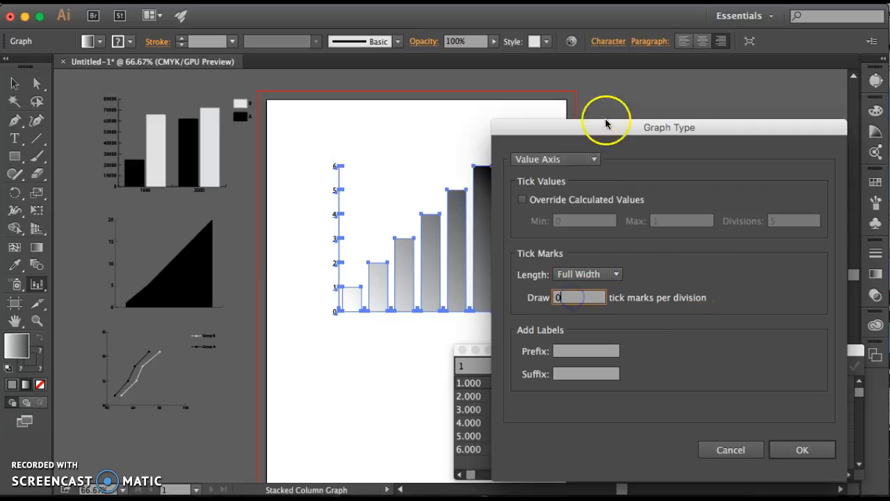
{"action": "type", "text": "2"}
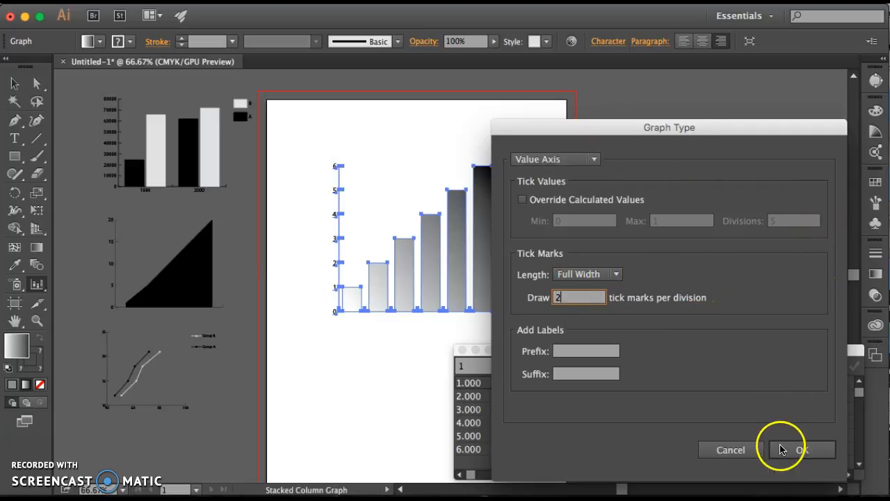
{"action": "left_click", "coordinate": [800, 450]}
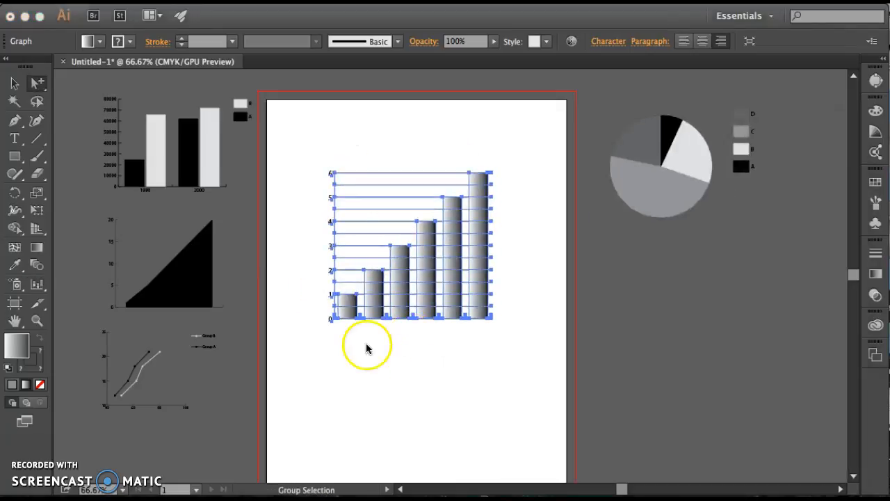
Step: Isolate the graph's top gridline with the Group Selection tool, deselect it, and select the whole graph with the Selection tool
{"action": "left_click", "coordinate": [367, 345]}
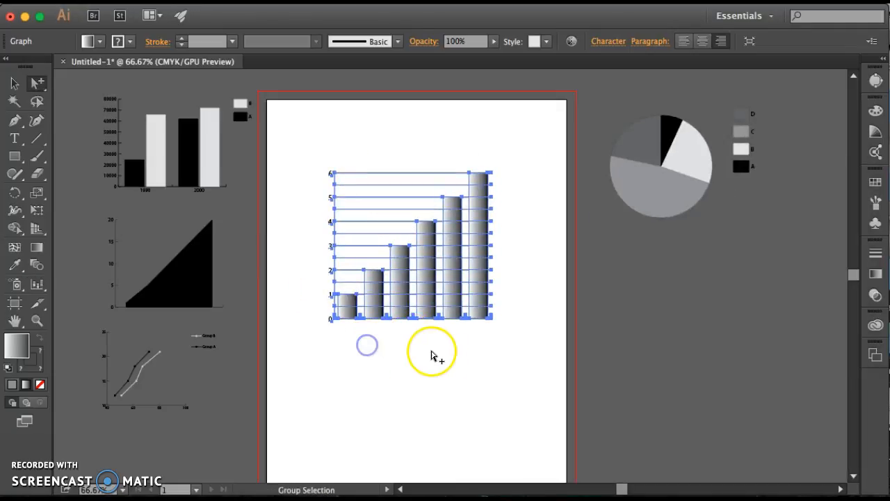
{"action": "left_click", "coordinate": [377, 346]}
{"action": "left_click", "coordinate": [384, 173]}
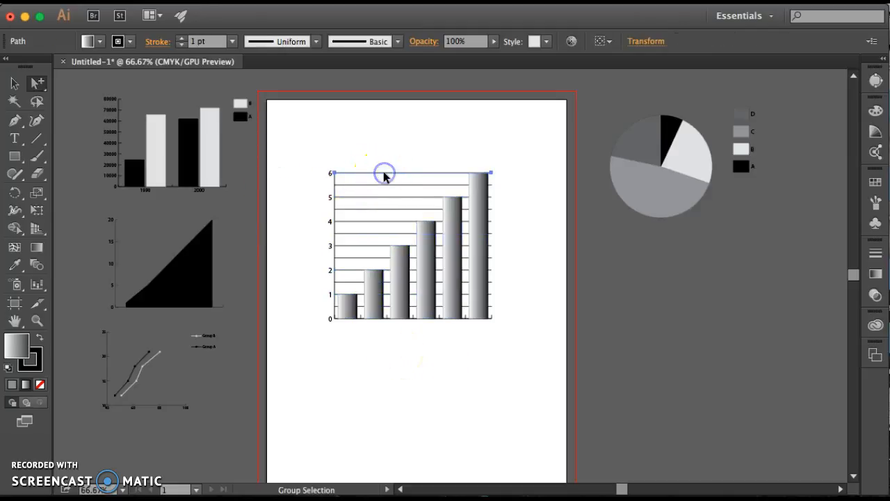
{"action": "left_click", "coordinate": [311, 222]}
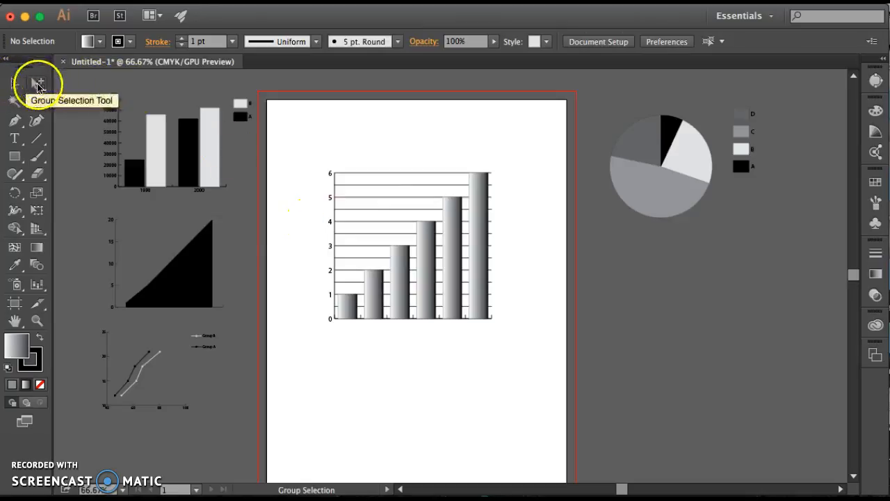
{"action": "left_click", "coordinate": [13, 84]}
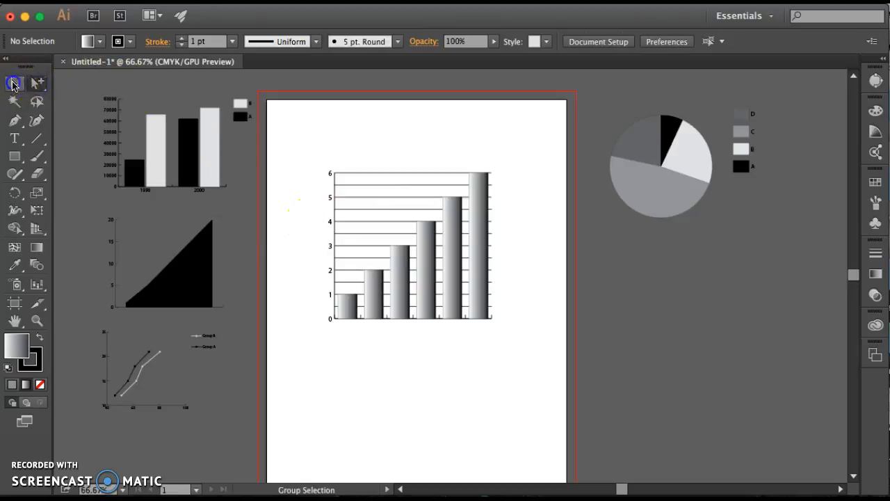
{"action": "left_click", "coordinate": [386, 173]}
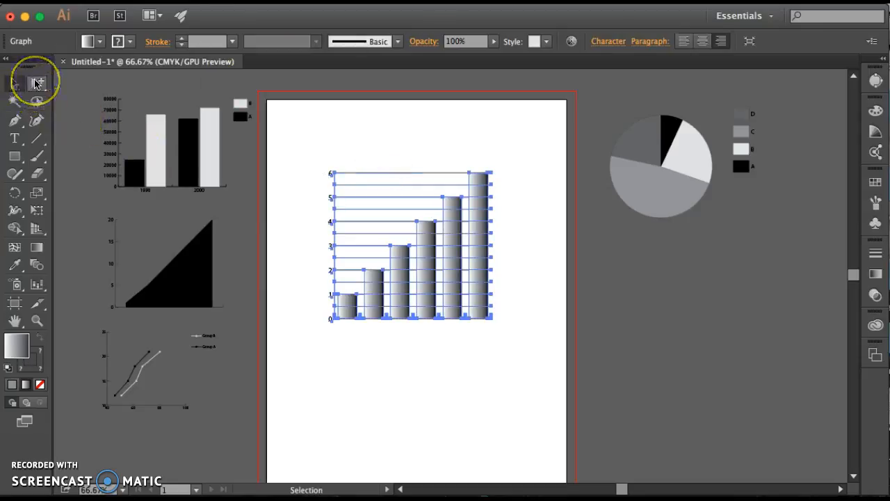
Step: Select all columns of the graph as one series with the Group Selection tool, leaving out axes and gridlines
{"action": "left_click", "coordinate": [36, 83]}
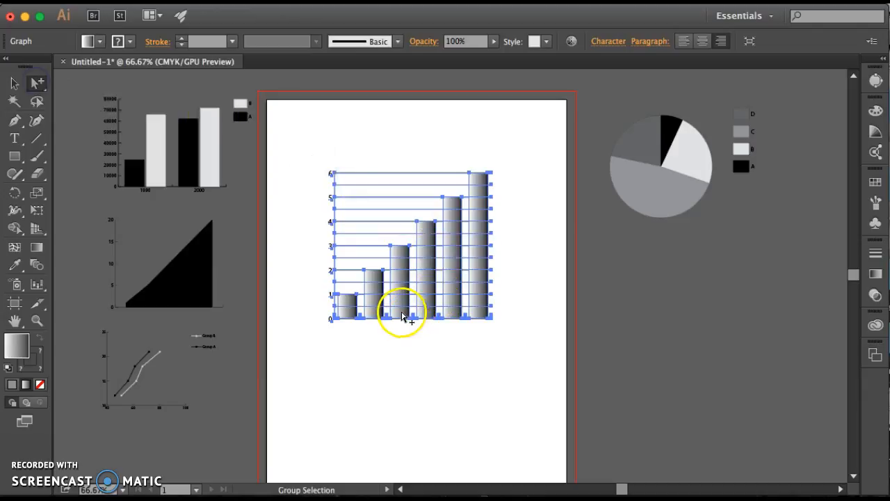
{"action": "left_click", "coordinate": [408, 358]}
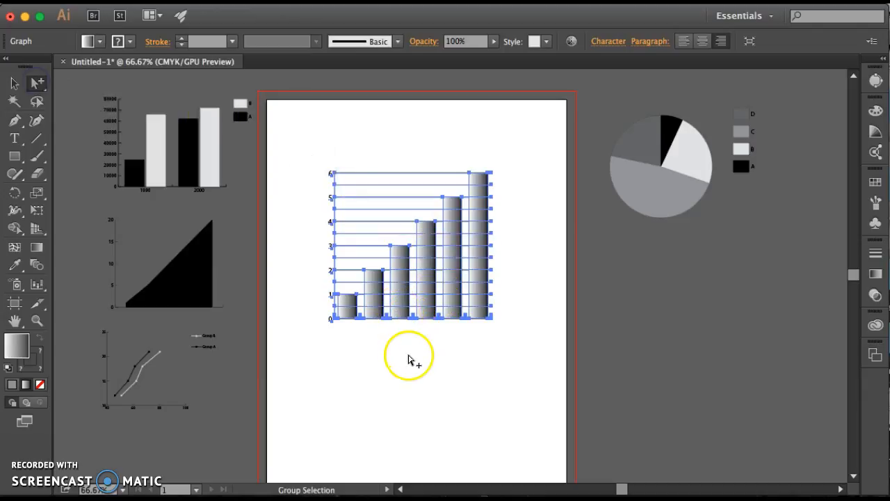
{"action": "left_click", "coordinate": [397, 307]}
{"action": "left_click", "coordinate": [397, 309]}
{"action": "left_click", "coordinate": [406, 359]}
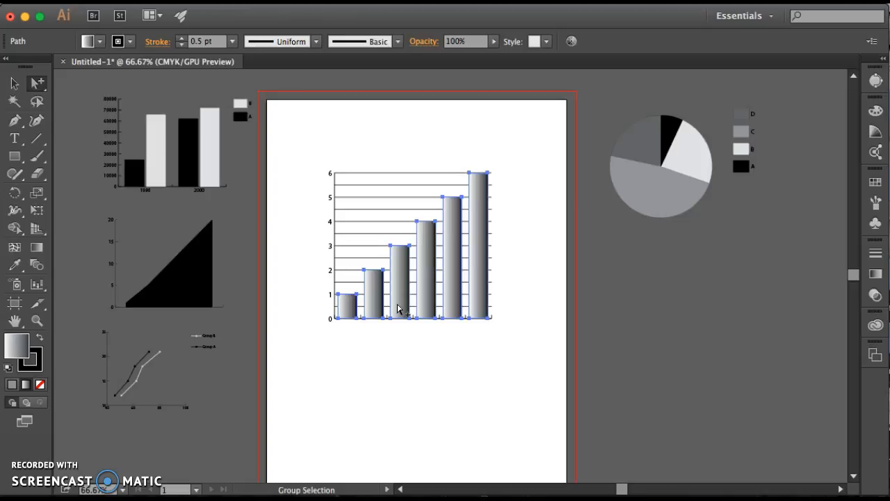
Step: Try short value-axis tick marks and override the calculated tick values with 2 divisions
{"action": "left_click", "coordinate": [188, 1]}
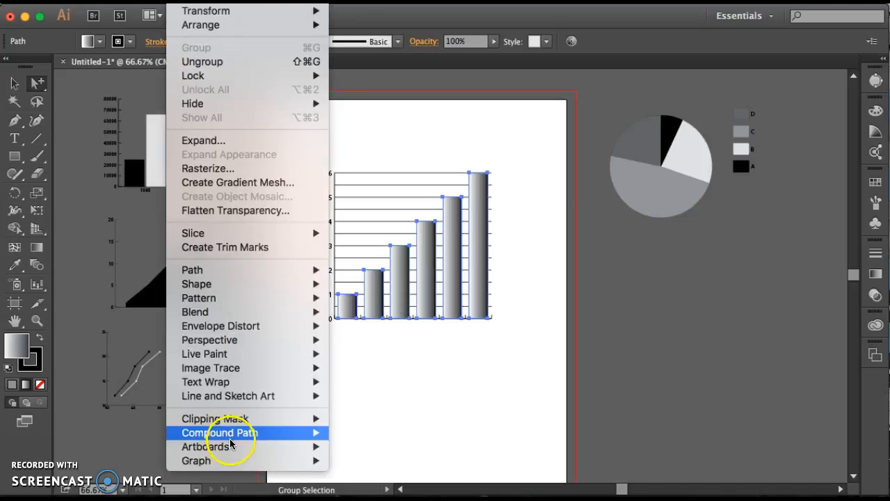
{"action": "mouse_move", "coordinate": [229, 461]}
{"action": "left_click", "coordinate": [363, 460]}
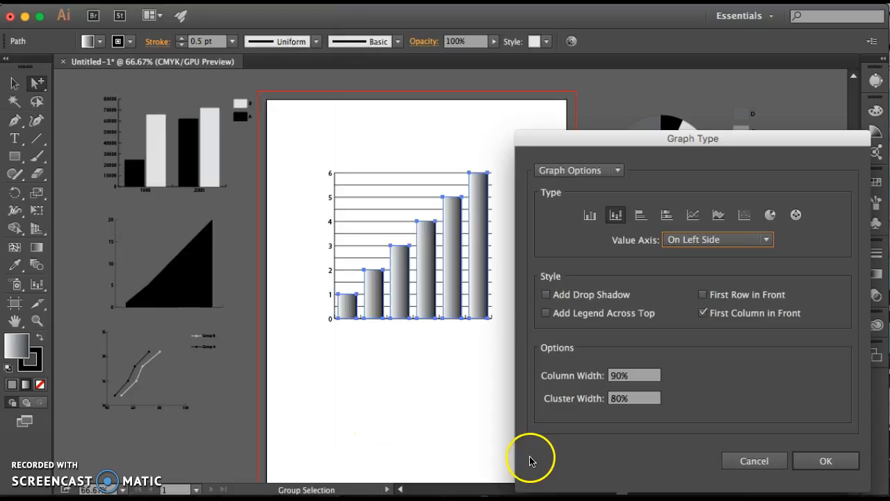
{"action": "left_click", "coordinate": [569, 172]}
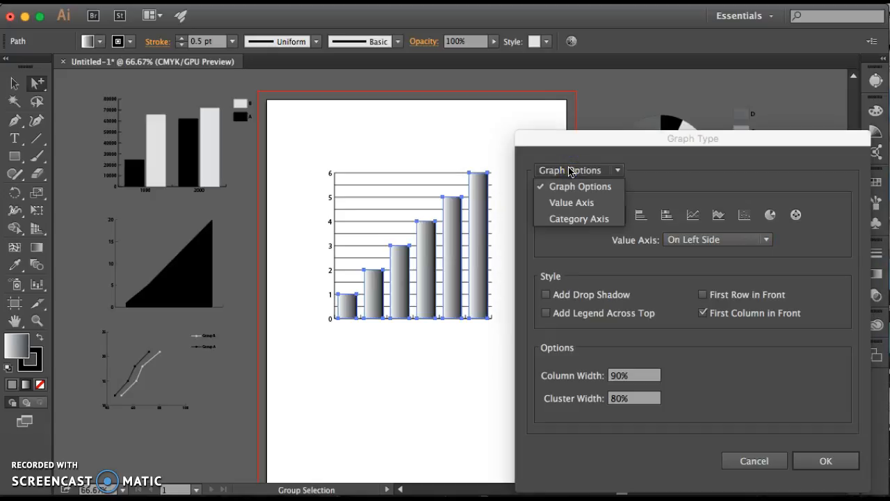
{"action": "left_click", "coordinate": [572, 202]}
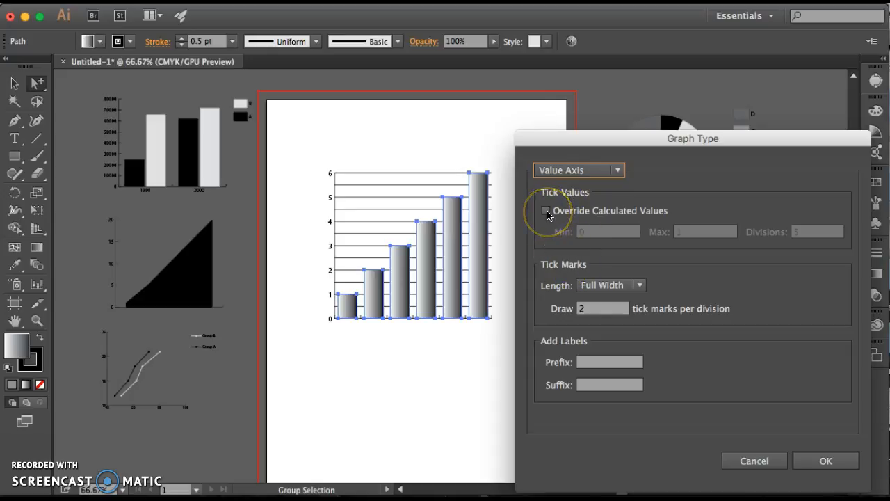
{"action": "left_click", "coordinate": [590, 285]}
{"action": "left_click", "coordinate": [597, 319]}
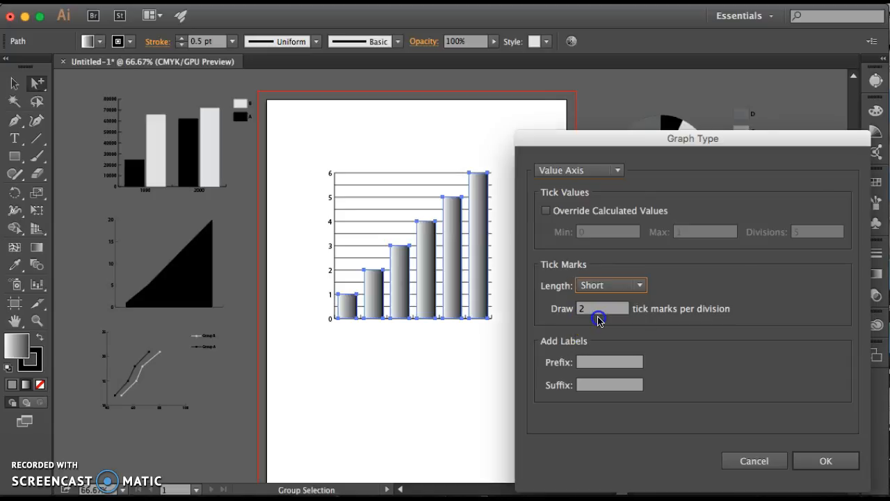
{"action": "left_click", "coordinate": [595, 310]}
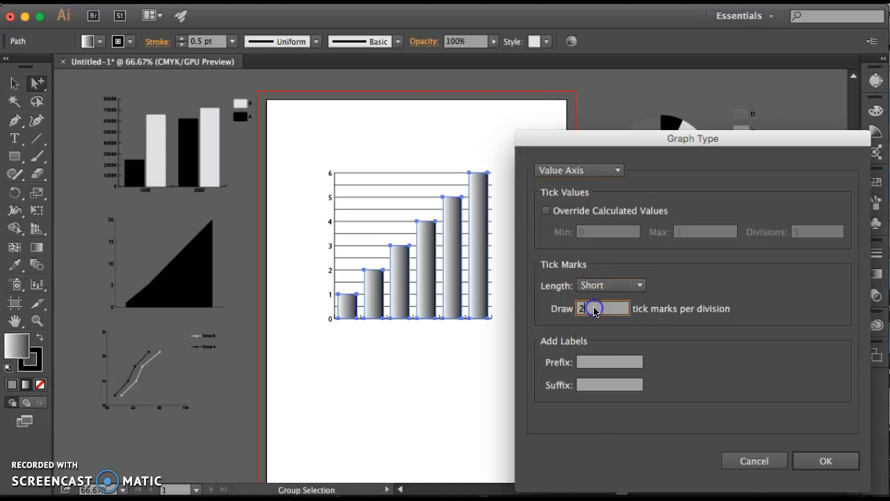
{"action": "left_click", "coordinate": [546, 211]}
{"action": "left_click", "coordinate": [808, 234]}
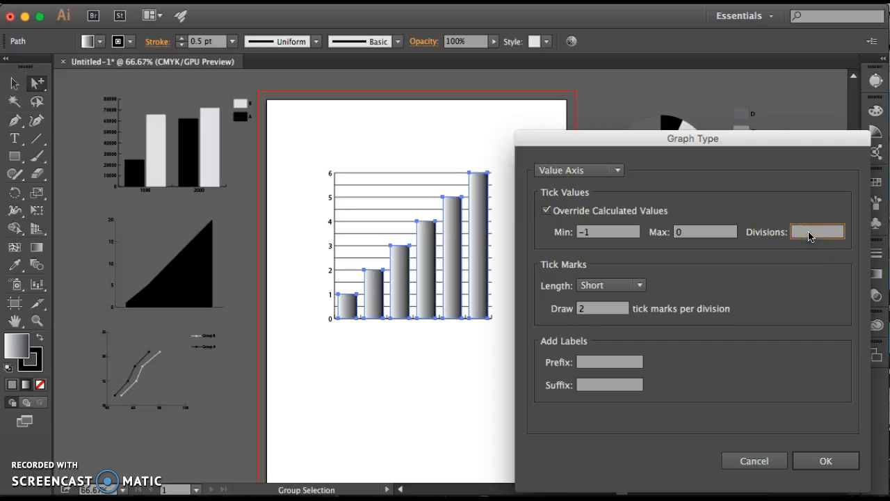
{"action": "type", "text": "2"}
{"action": "left_click", "coordinate": [823, 462]}
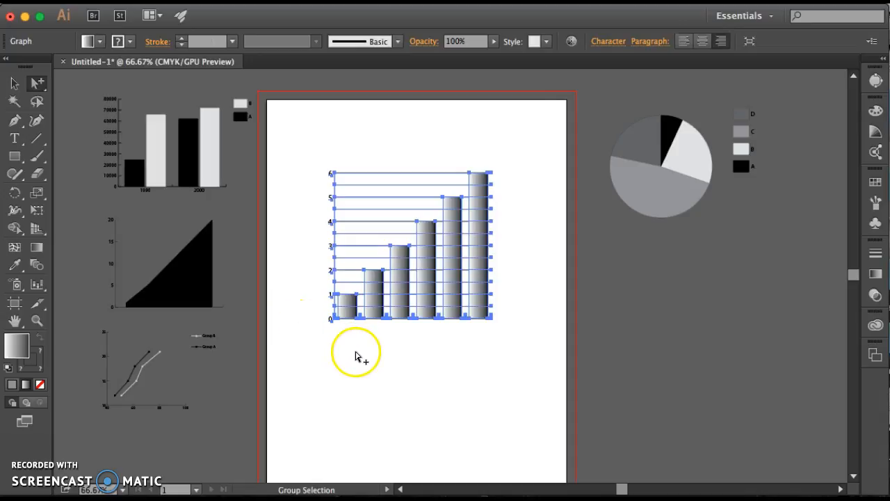
{"action": "left_click", "coordinate": [419, 338]}
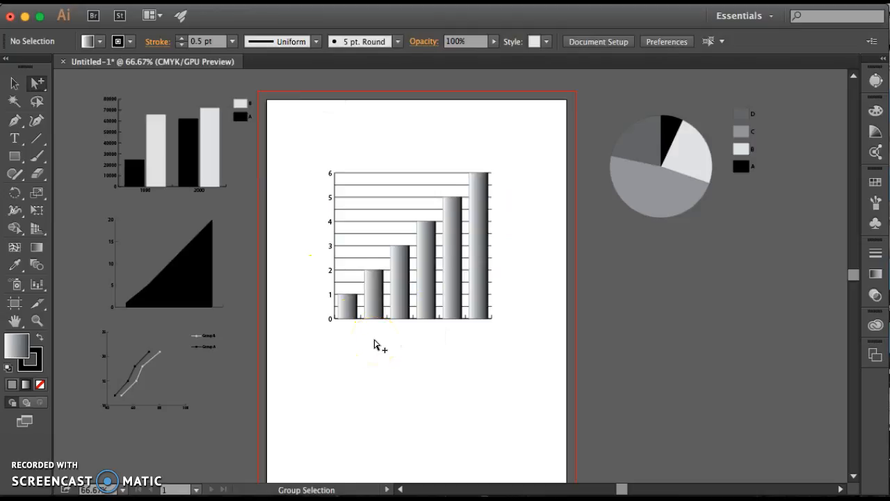
{"action": "left_click", "coordinate": [394, 334]}
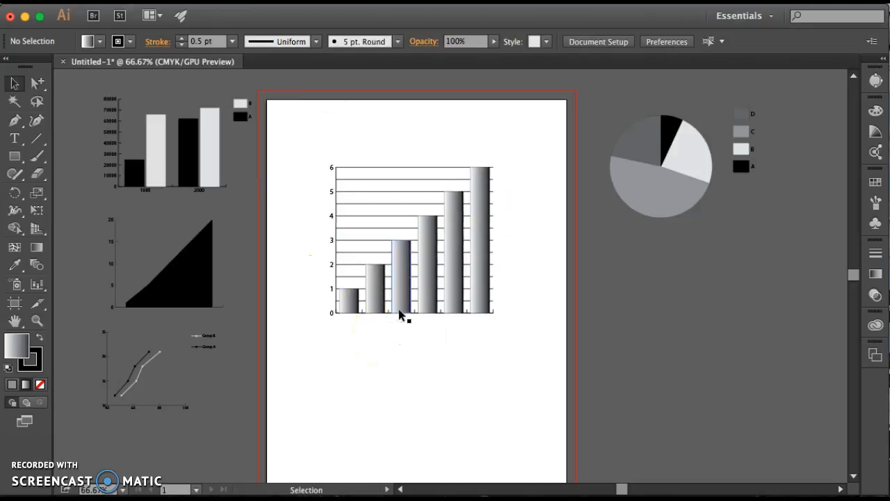
Step: Try a column width of 500% on the whole graph and undo it
{"action": "left_click", "coordinate": [400, 310]}
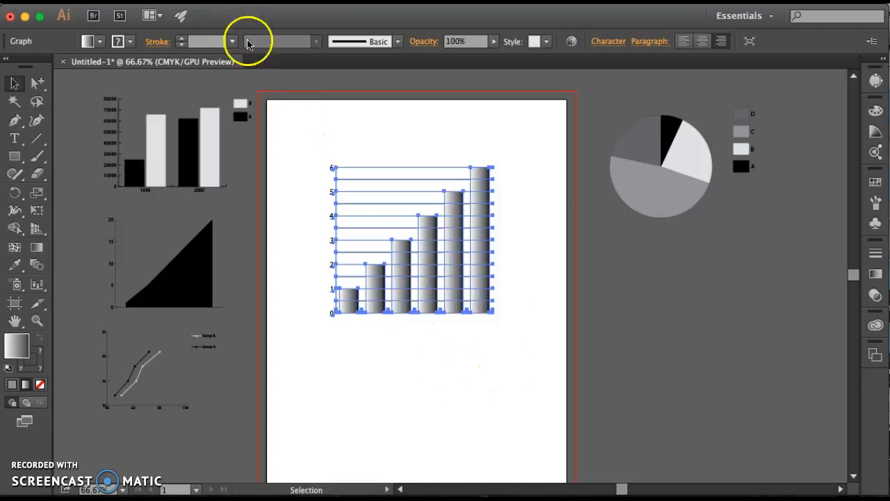
{"action": "left_click", "coordinate": [183, 1]}
{"action": "mouse_move", "coordinate": [260, 465]}
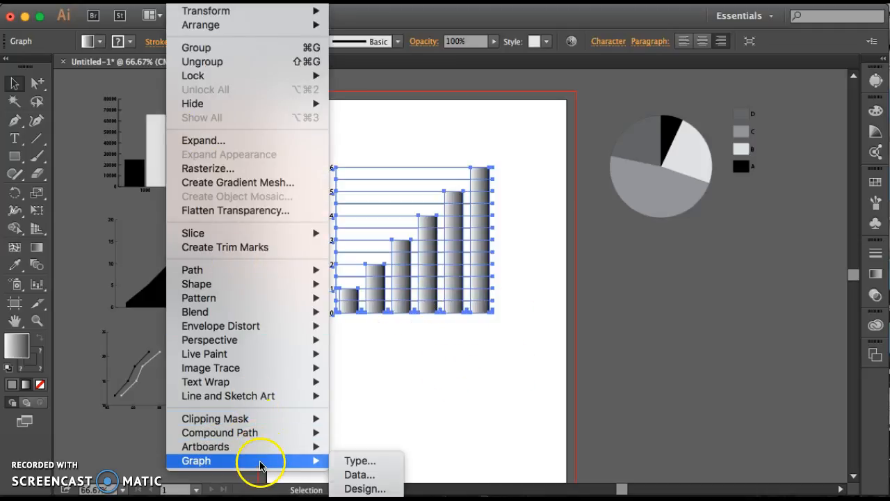
{"action": "left_click", "coordinate": [351, 461]}
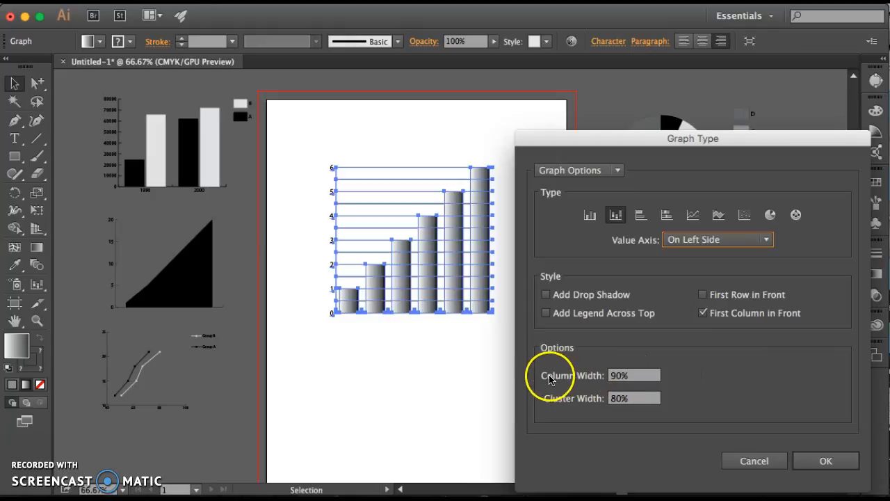
{"action": "left_click", "coordinate": [621, 376]}
{"action": "left_click_drag", "start_coordinate": [621, 376], "coordinate": [602, 376]}
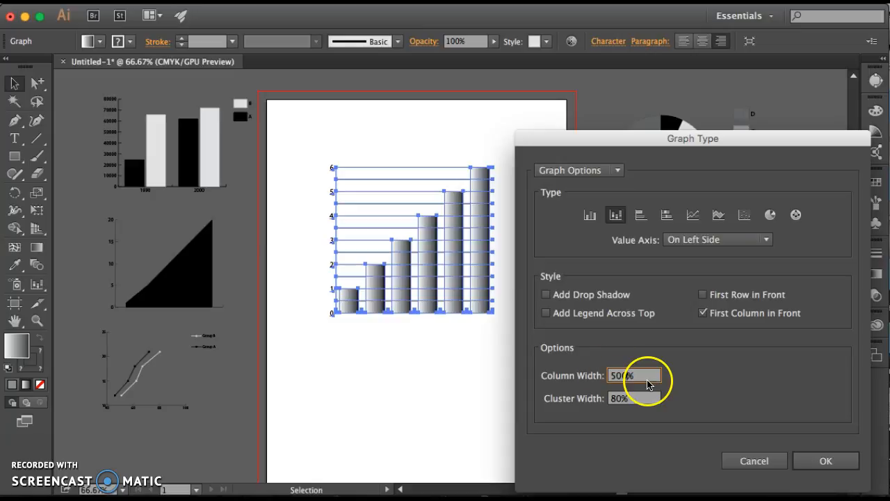
{"action": "left_click", "coordinate": [826, 461]}
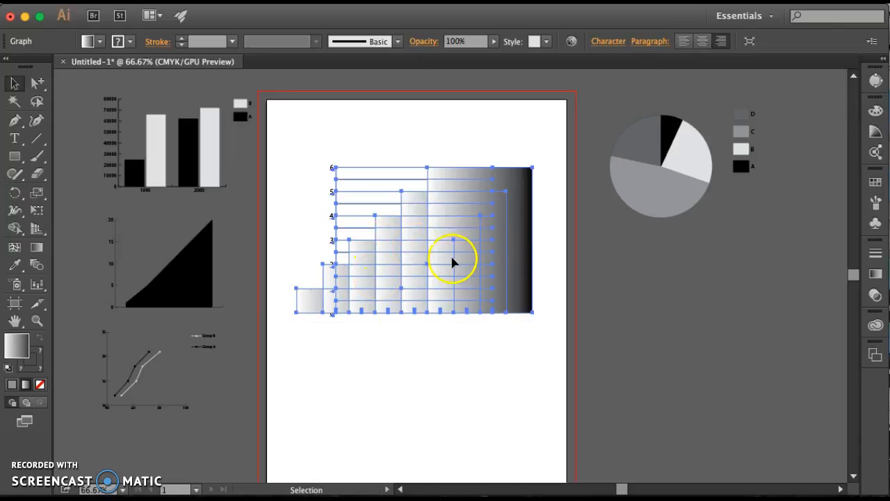
{"action": "key", "text": "super+z"}
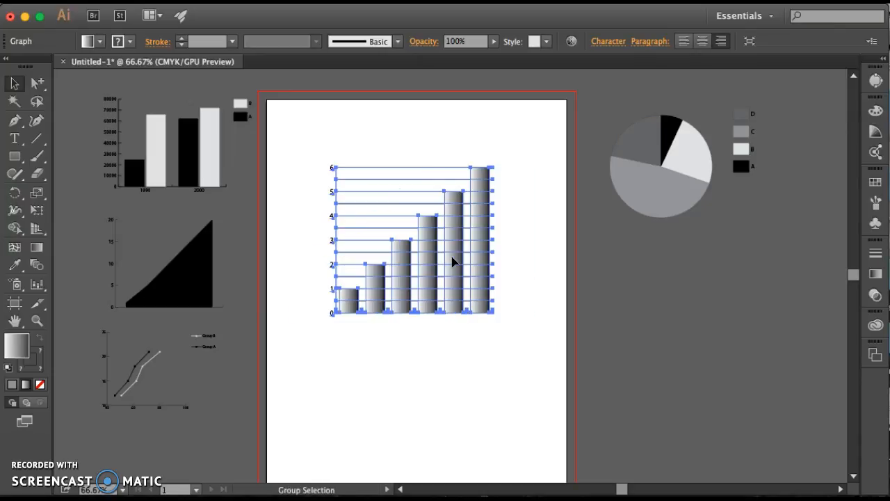
Step: Try a column width of 200% in the graph type options and undo the change
{"action": "double_click", "coordinate": [38, 284]}
{"action": "left_click_drag", "start_coordinate": [622, 376], "coordinate": [599, 376]}
{"action": "type", "text": "200"}
{"action": "left_click", "coordinate": [666, 344]}
{"action": "left_click", "coordinate": [831, 459]}
{"action": "left_click", "coordinate": [463, 375]}
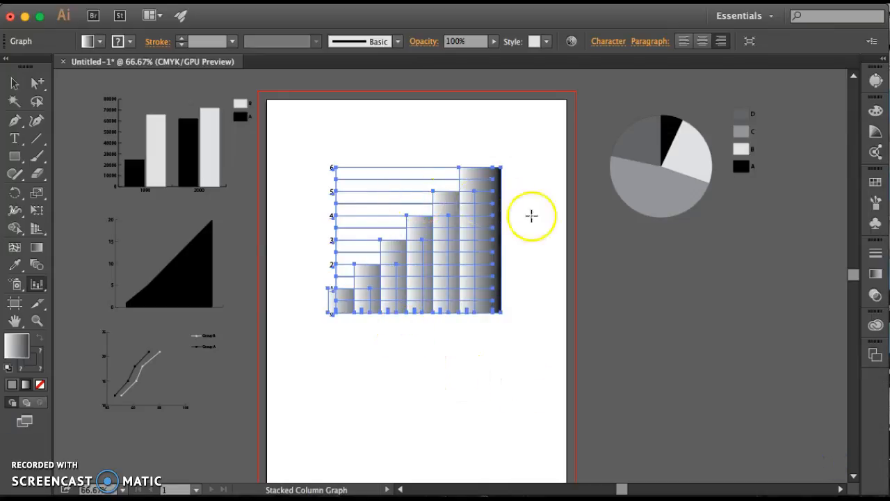
{"action": "key", "text": "super+z"}
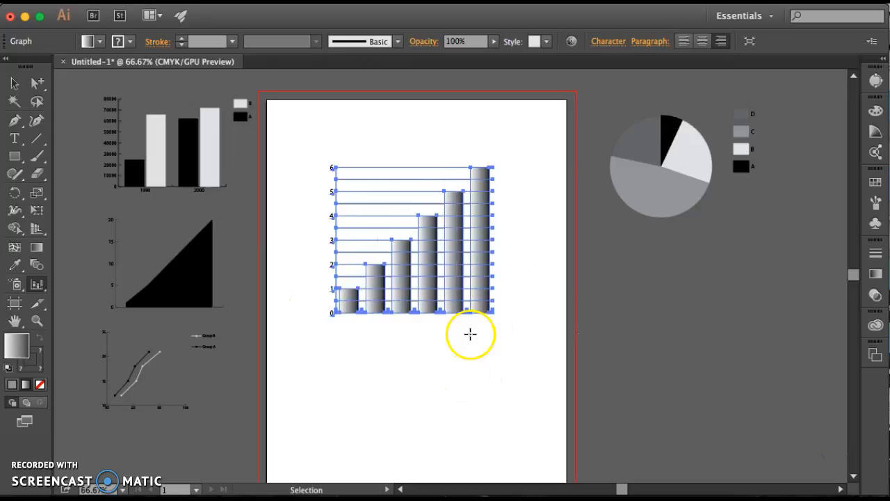
Step: Try First Row in Front with a 150% column width on the stacked column graph, and undo the change
{"action": "double_click", "coordinate": [40, 287]}
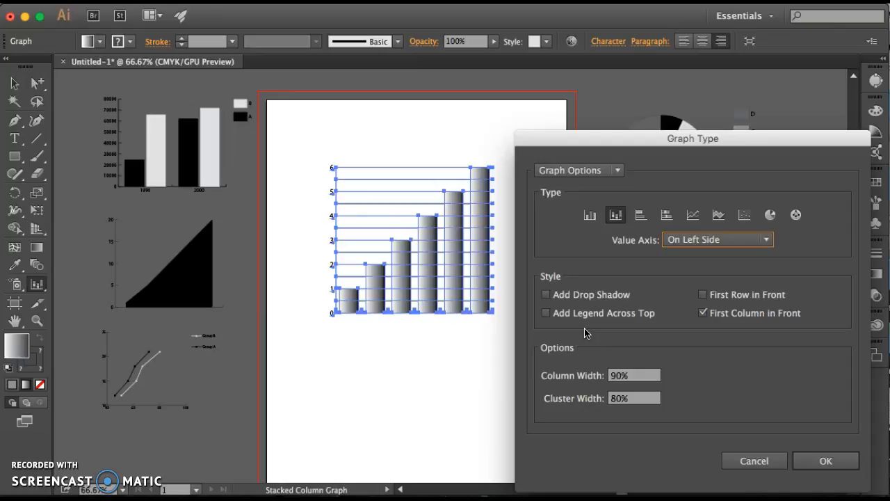
{"action": "left_click", "coordinate": [703, 295]}
{"action": "left_click", "coordinate": [596, 376]}
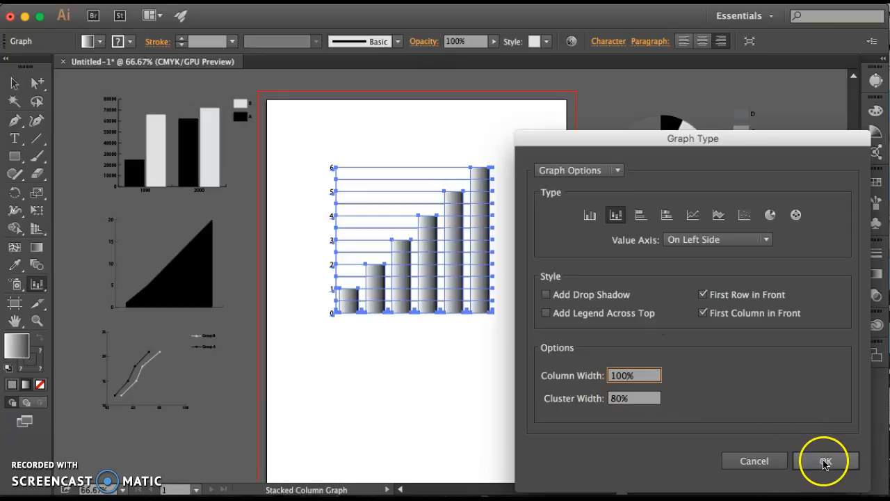
{"action": "key", "text": "BackSpace"}
{"action": "key", "text": "BackSpace"}
{"action": "key", "text": "BackSpace"}
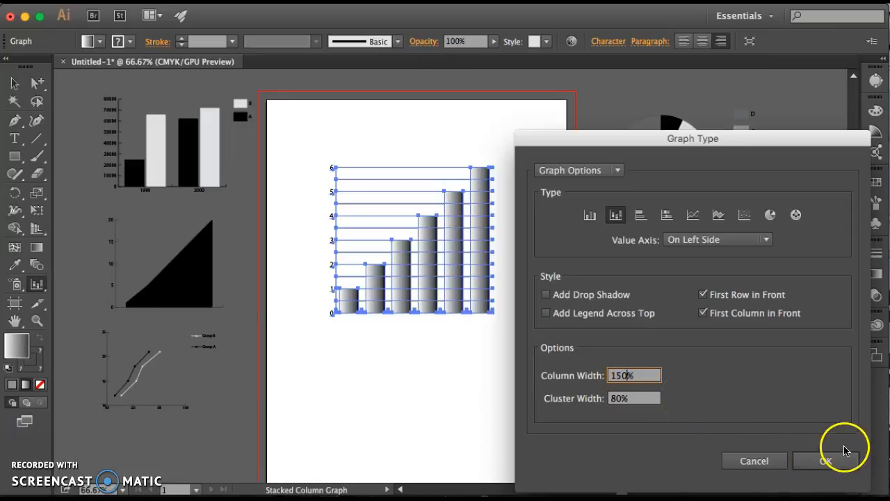
{"action": "left_click", "coordinate": [828, 461]}
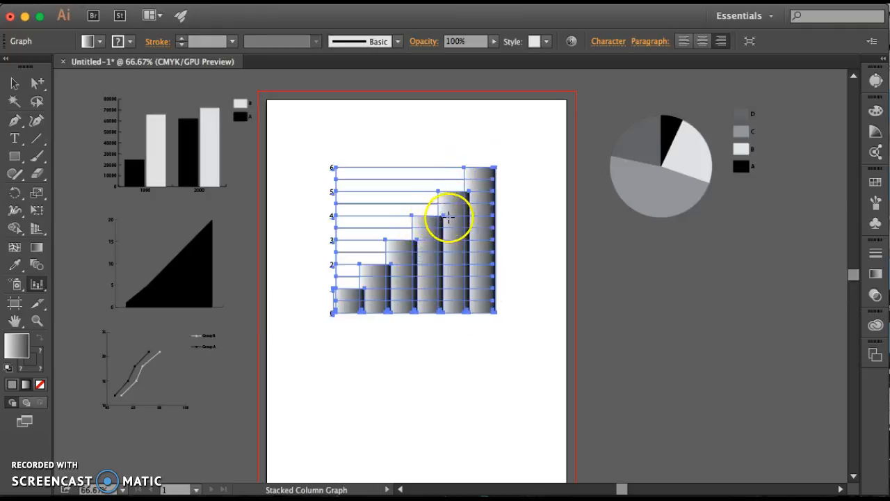
{"action": "key", "text": "super+z"}
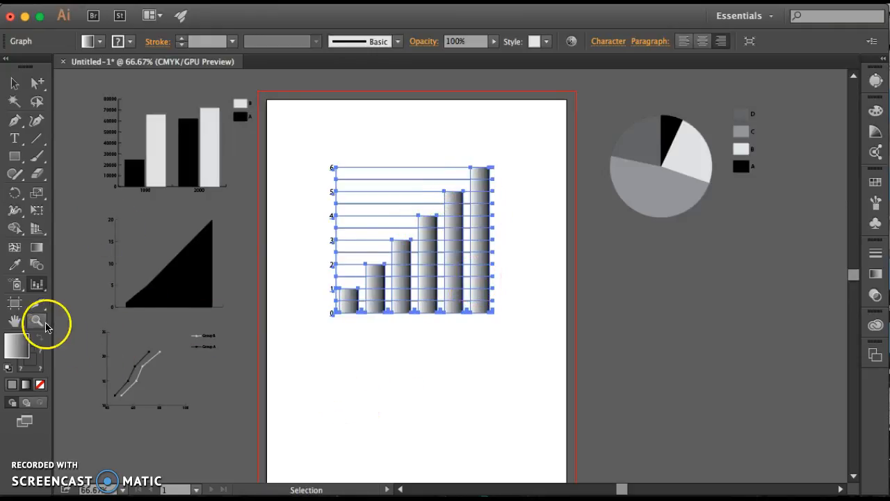
Step: Turn on First Row in Front, set the stacked column graph's column width to 100%, and deselect the graph
{"action": "double_click", "coordinate": [37, 285]}
{"action": "left_click", "coordinate": [703, 294]}
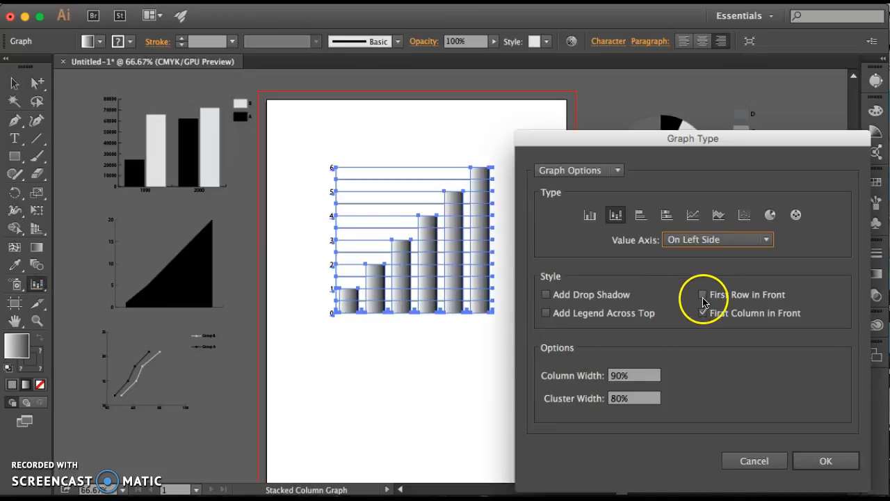
{"action": "left_click", "coordinate": [702, 313]}
{"action": "left_click", "coordinate": [619, 380]}
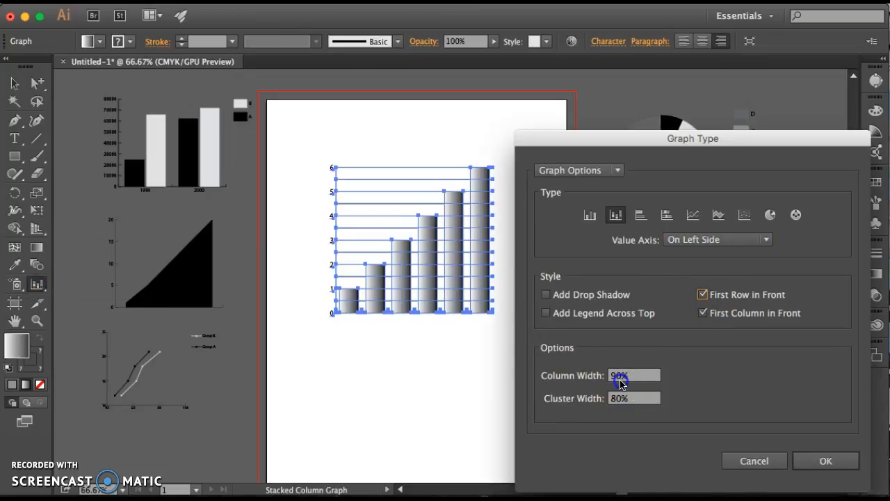
{"action": "left_click_drag", "start_coordinate": [621, 381], "coordinate": [602, 375]}
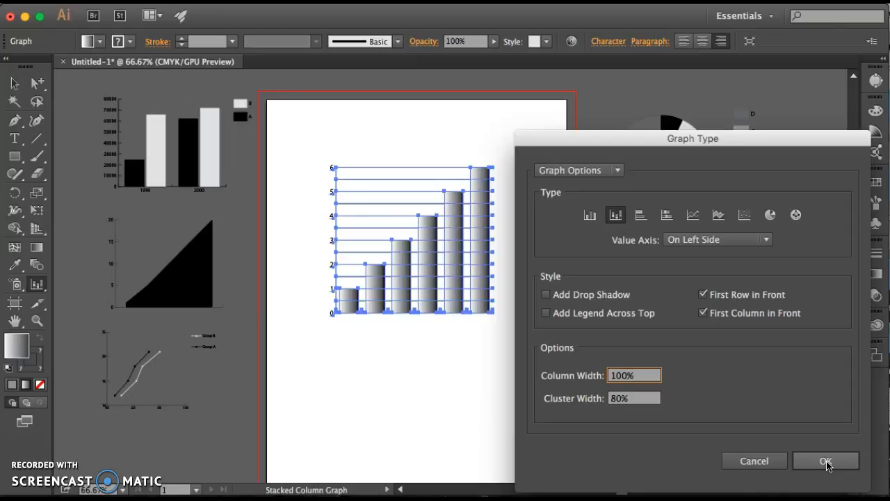
{"action": "left_click", "coordinate": [825, 463]}
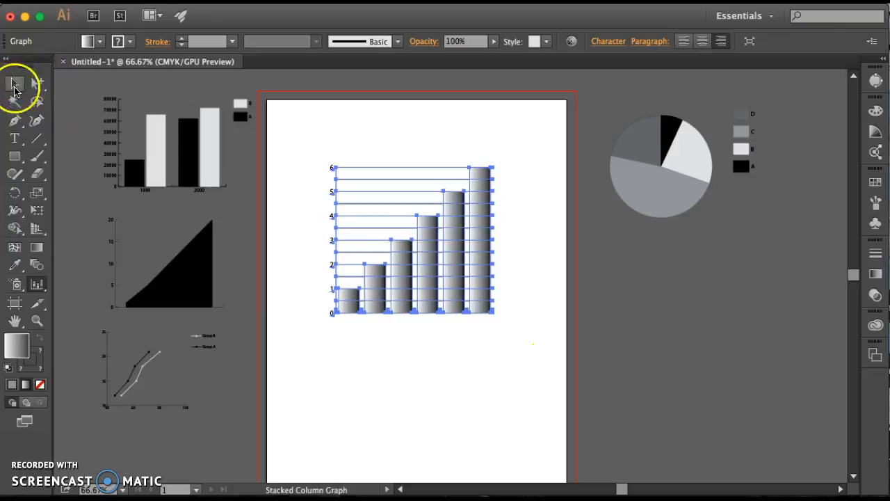
{"action": "left_click", "coordinate": [15, 89]}
{"action": "left_click", "coordinate": [385, 123]}
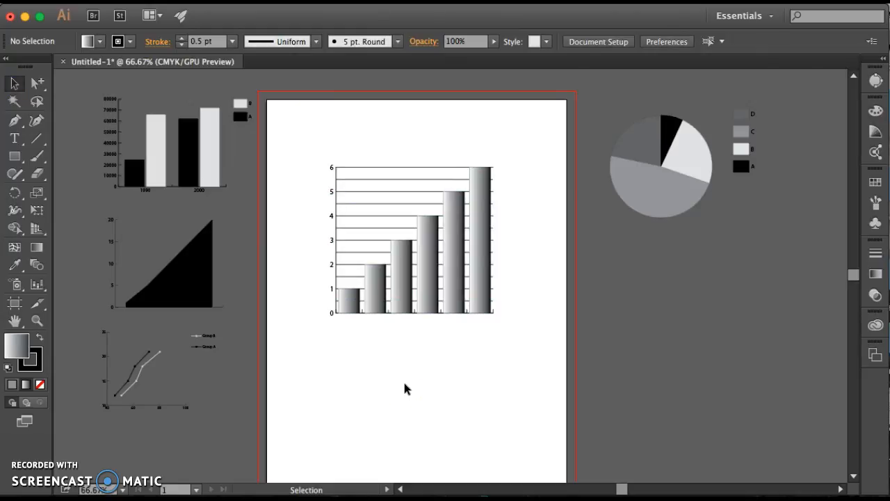
Step: Turn on Add Legend Across Top in the stacked column graph's type options
{"action": "left_click", "coordinate": [374, 289]}
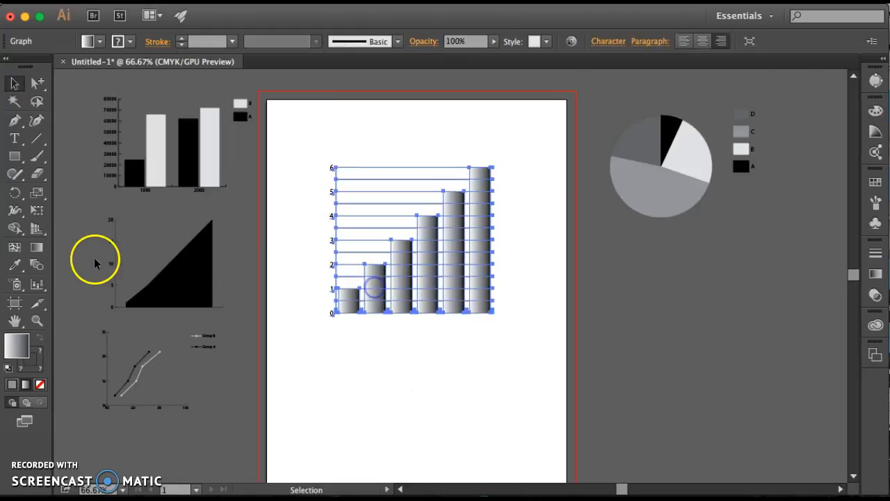
{"action": "double_click", "coordinate": [40, 284]}
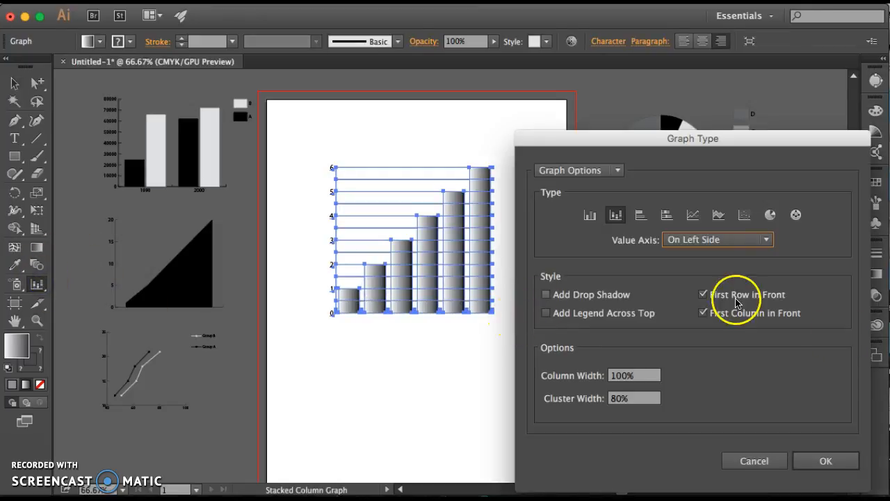
{"action": "left_click", "coordinate": [546, 313]}
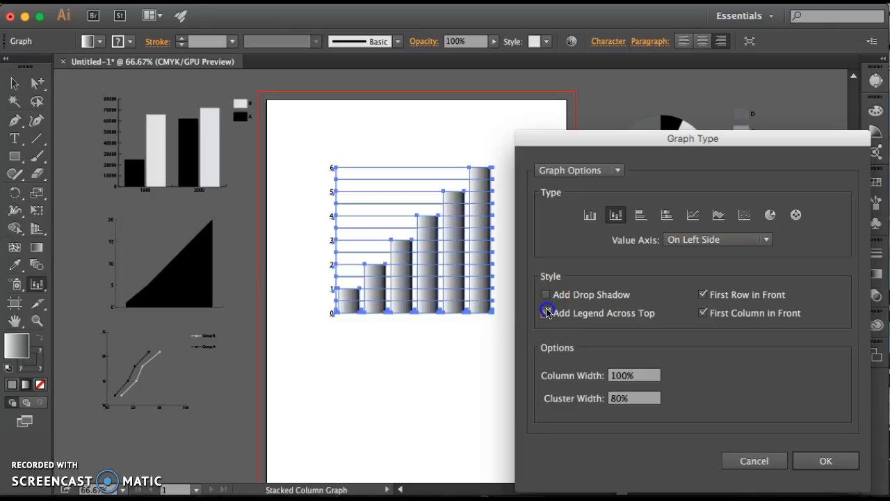
{"action": "left_click_drag", "start_coordinate": [622, 139], "coordinate": [668, 102]}
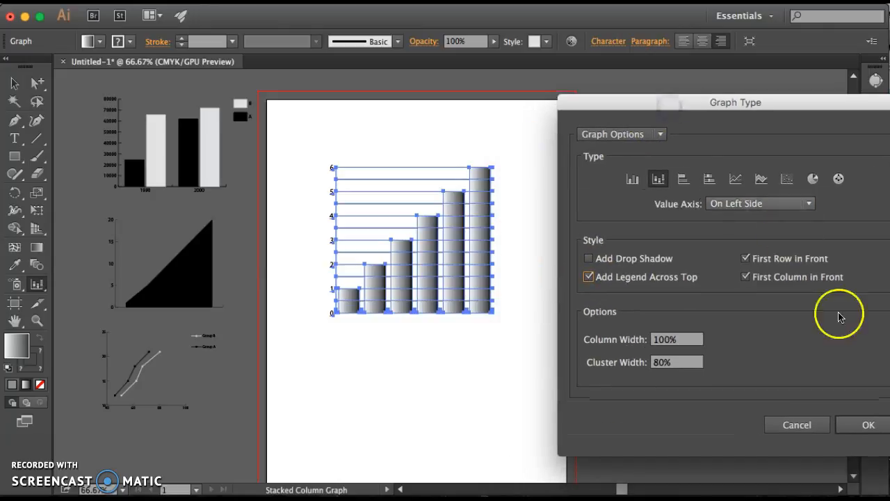
{"action": "left_click", "coordinate": [868, 423]}
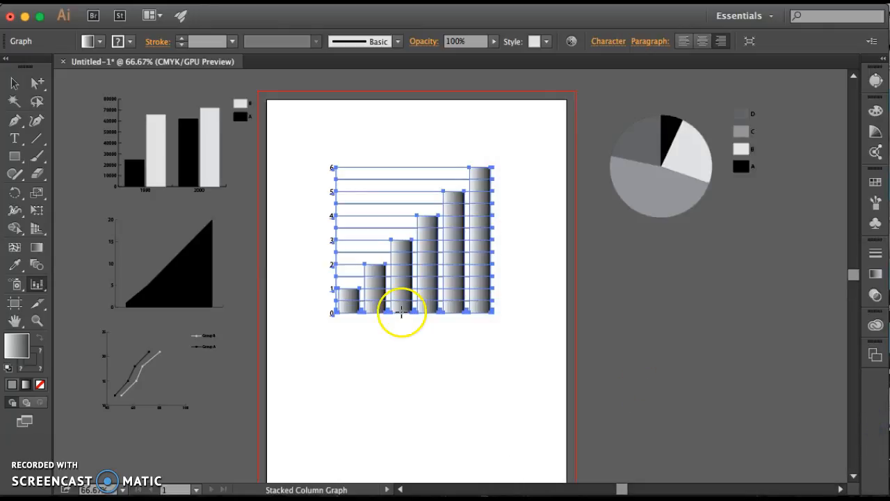
Step: Add a drop shadow to the stacked column graph, keeping Add Legend Across Top on, and deselect the graph
{"action": "double_click", "coordinate": [37, 284]}
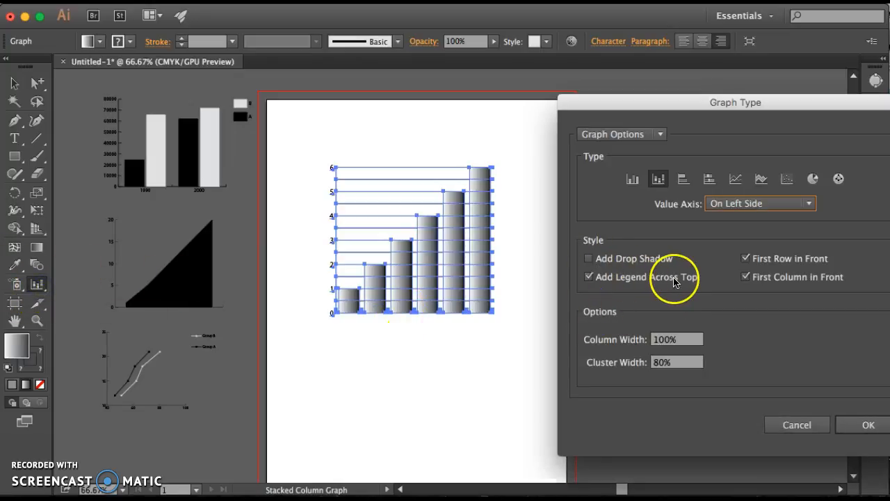
{"action": "left_click", "coordinate": [589, 277]}
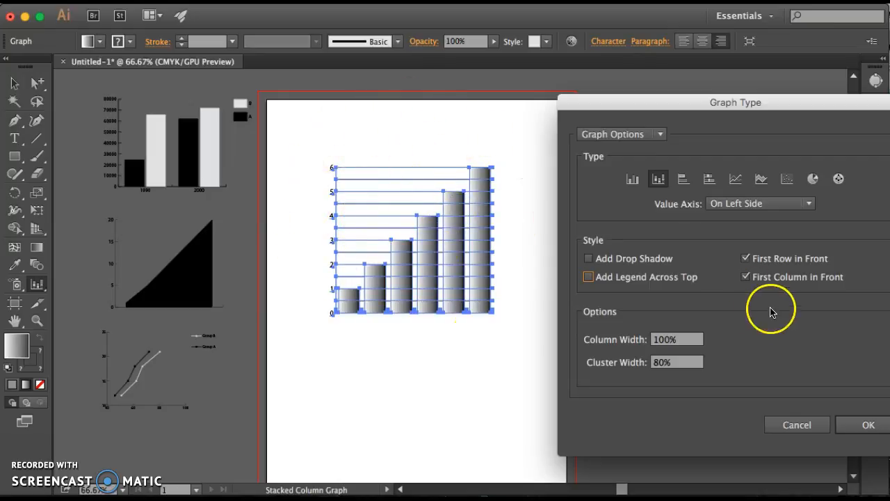
{"action": "left_click", "coordinate": [588, 278]}
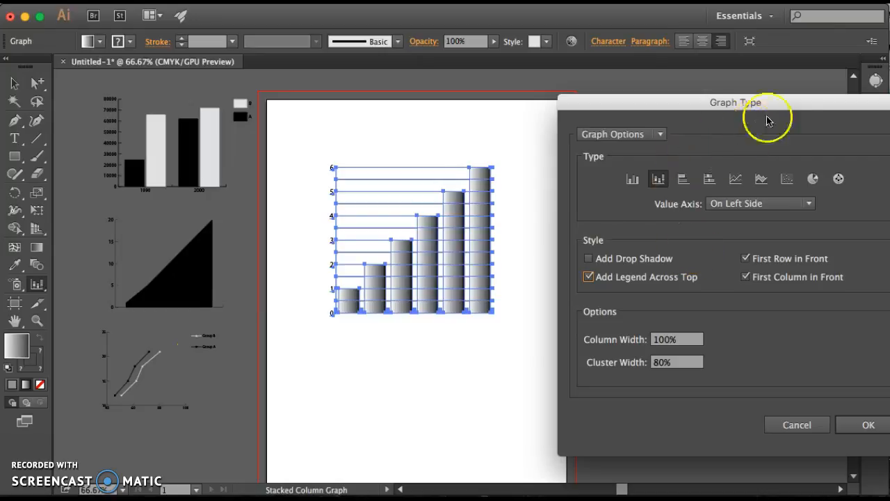
{"action": "left_click_drag", "start_coordinate": [795, 100], "coordinate": [809, 113]}
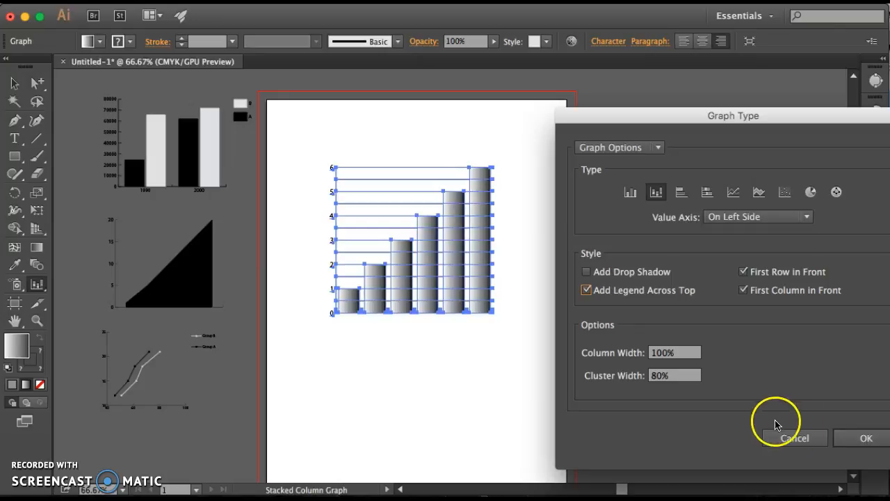
{"action": "left_click", "coordinate": [589, 272]}
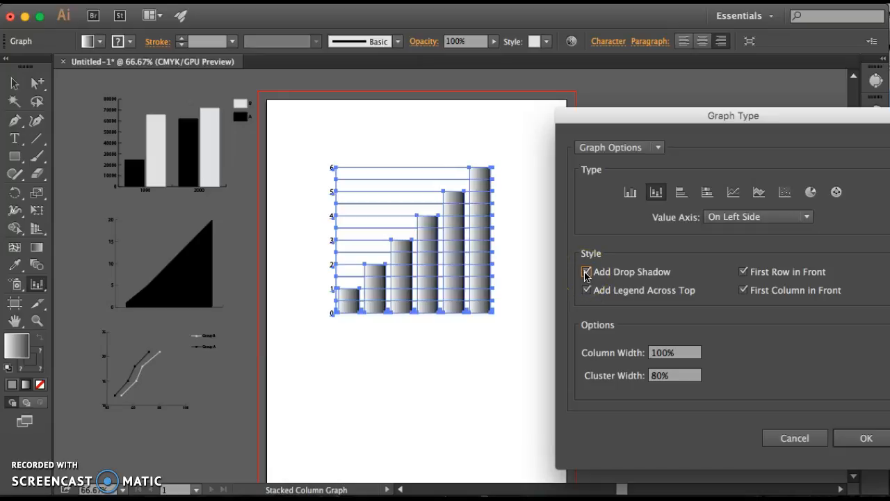
{"action": "left_click", "coordinate": [866, 438]}
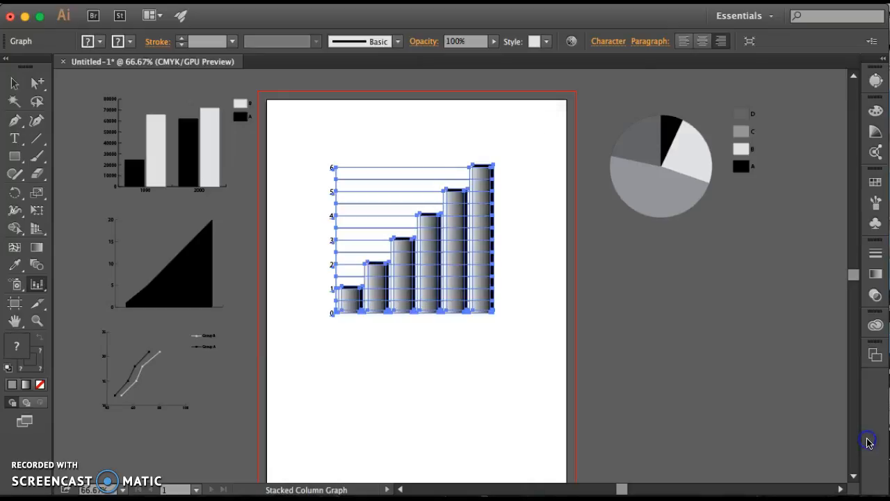
{"action": "left_click", "coordinate": [14, 83]}
{"action": "left_click", "coordinate": [336, 133]}
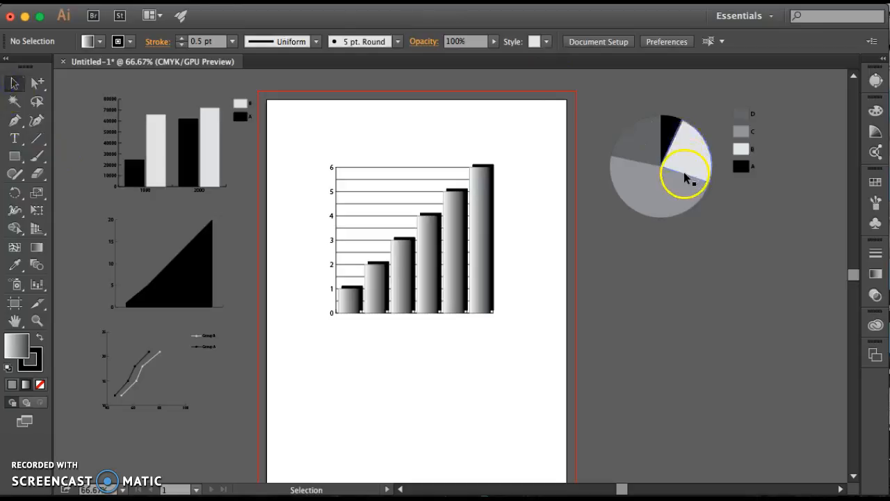
Step: Move the stacked column graph off the artboard to its right and place the pie graph on the artboard
{"action": "left_click", "coordinate": [471, 241]}
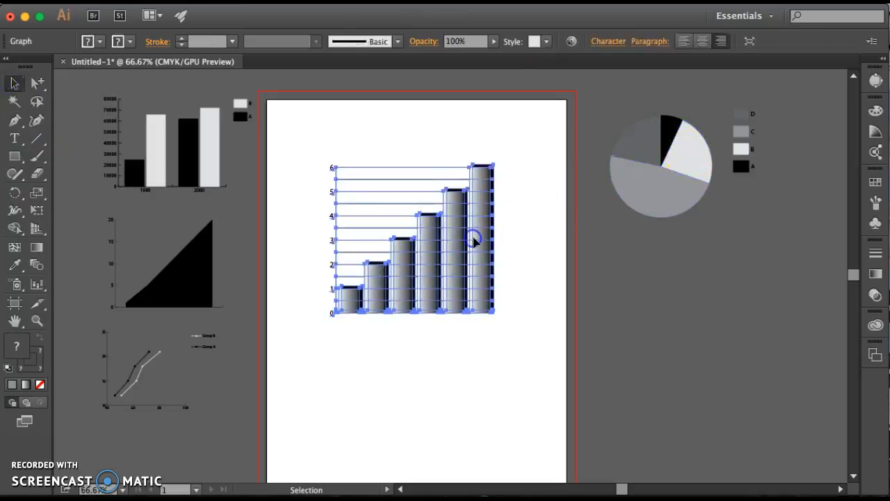
{"action": "left_click_drag", "start_coordinate": [394, 203], "coordinate": [674, 292]}
{"action": "left_click_drag", "start_coordinate": [675, 187], "coordinate": [404, 250]}
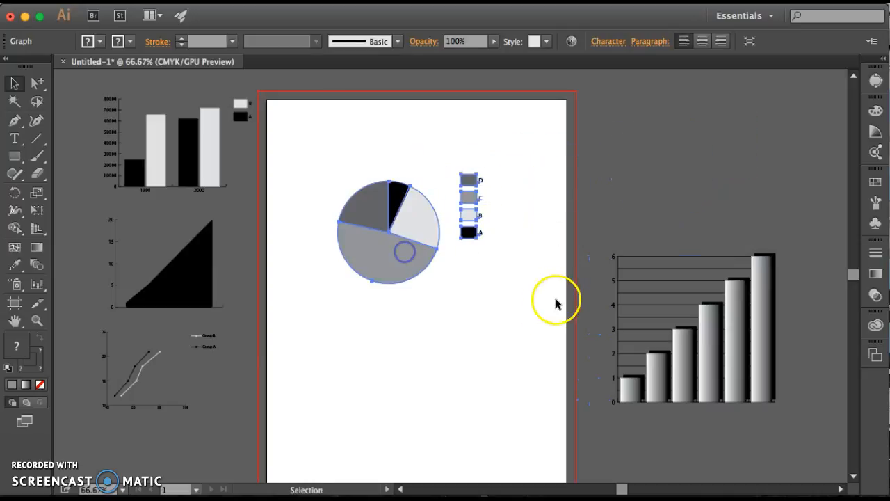
{"action": "left_click", "coordinate": [419, 320]}
Step: Open the graph type options for the pie graph and turn on Add Legend Across Top
{"action": "left_click", "coordinate": [409, 274]}
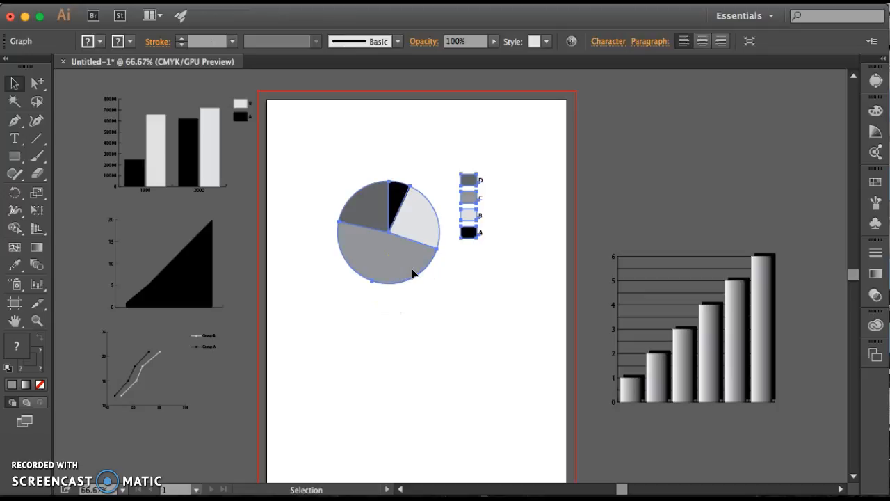
{"action": "left_click", "coordinate": [184, 1]}
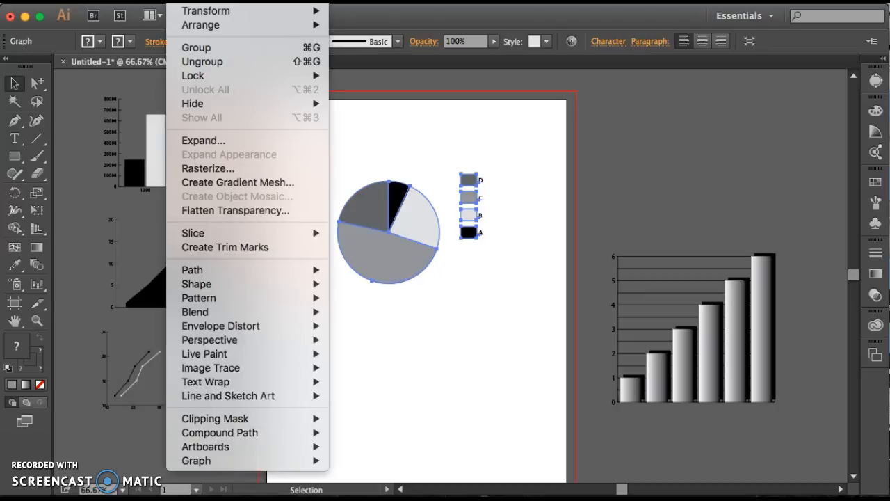
{"action": "mouse_move", "coordinate": [218, 467]}
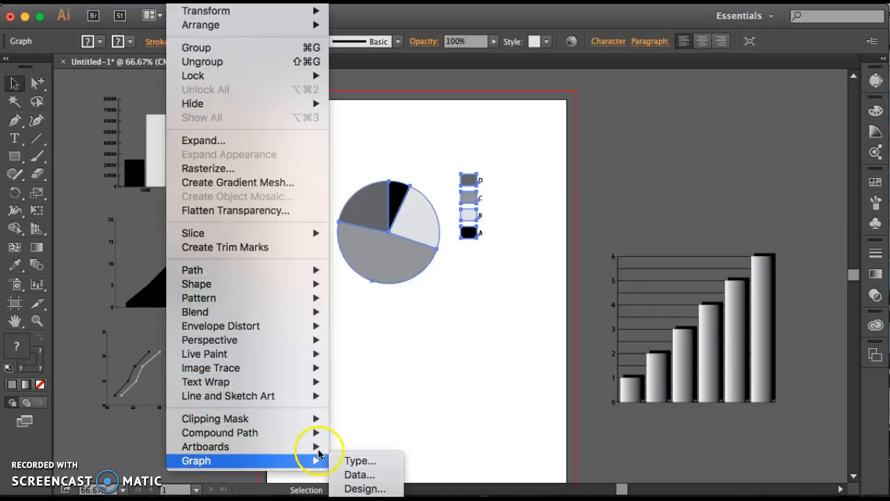
{"action": "left_click", "coordinate": [394, 460]}
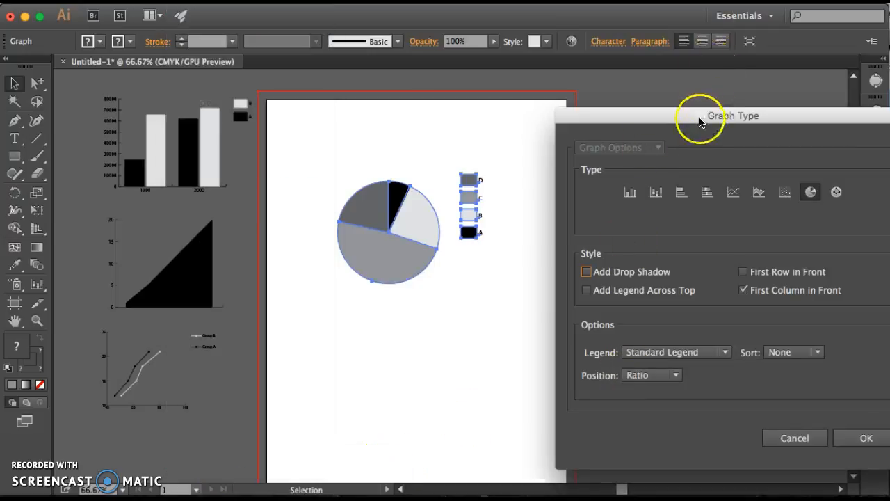
{"action": "left_click_drag", "start_coordinate": [700, 115], "coordinate": [652, 130]}
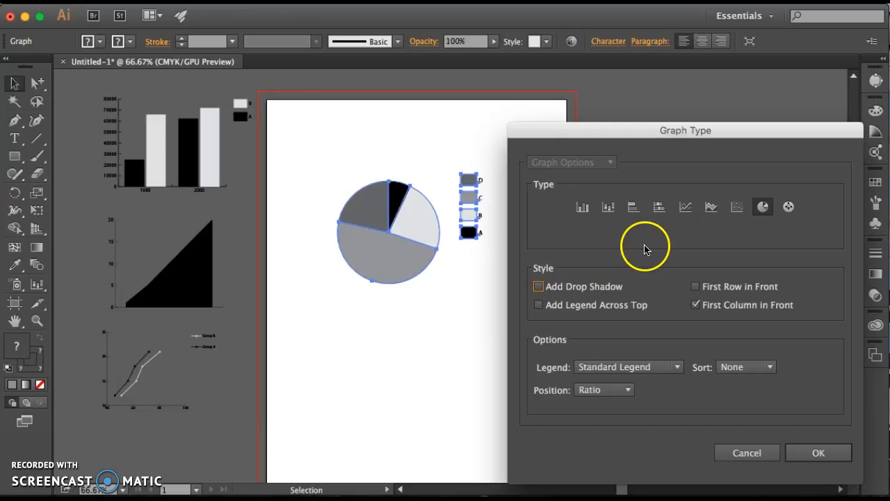
{"action": "left_click_drag", "start_coordinate": [618, 132], "coordinate": [659, 142]}
{"action": "left_click", "coordinate": [581, 311]}
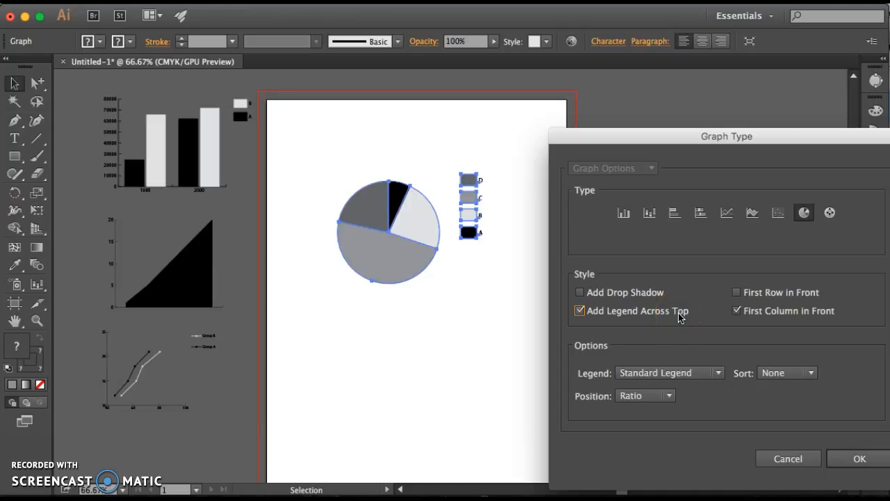
Step: Examine the pie graph's Legend, Sort and Position choices, keeping Standard Legend, None and Ratio
{"action": "left_click", "coordinate": [662, 373]}
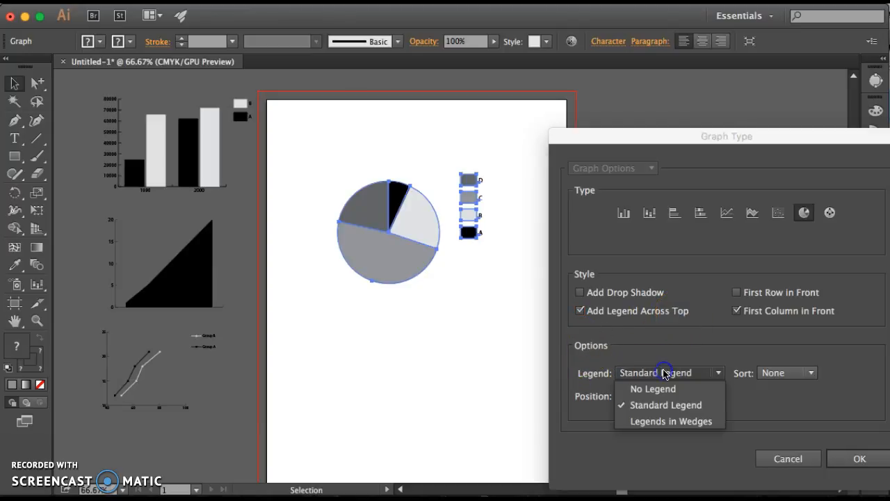
{"action": "left_click", "coordinate": [682, 409]}
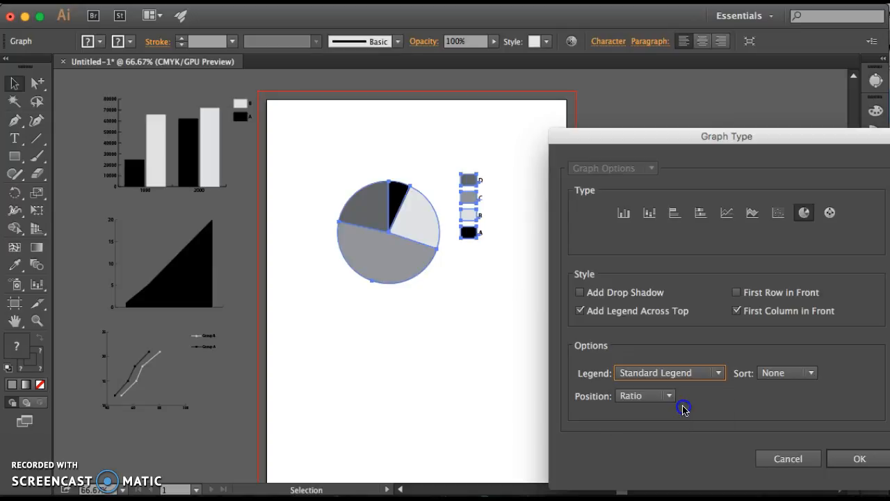
{"action": "left_click", "coordinate": [779, 374]}
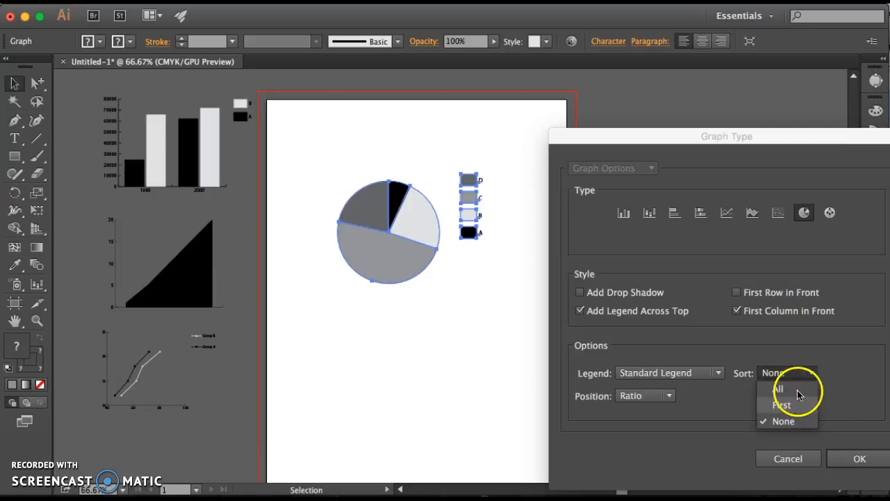
{"action": "left_click", "coordinate": [836, 399]}
{"action": "left_click", "coordinate": [654, 398]}
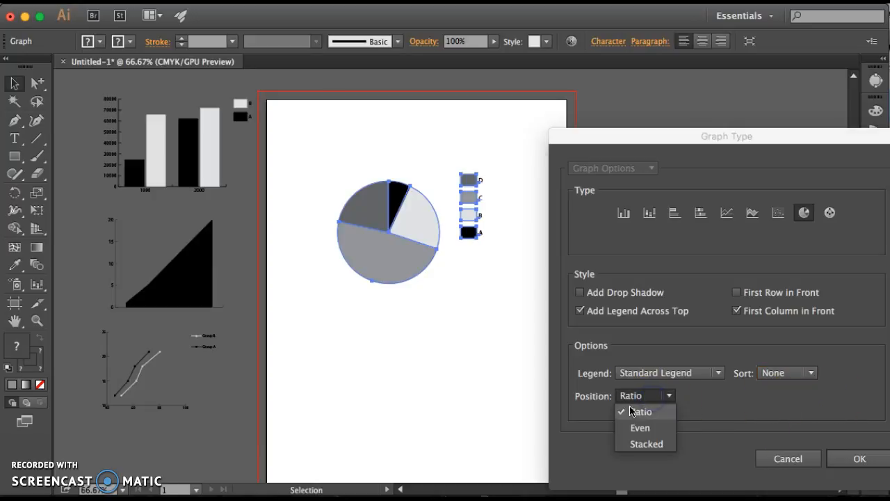
{"action": "left_click", "coordinate": [706, 402]}
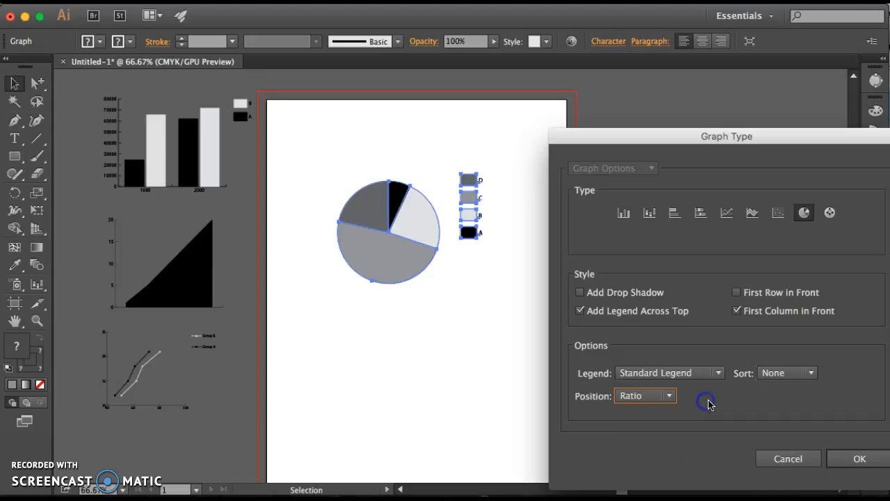
Step: Apply the pie graph's type options, move the pie graph off the artboard above the stacked column graph, and deselect it
{"action": "left_click", "coordinate": [858, 459]}
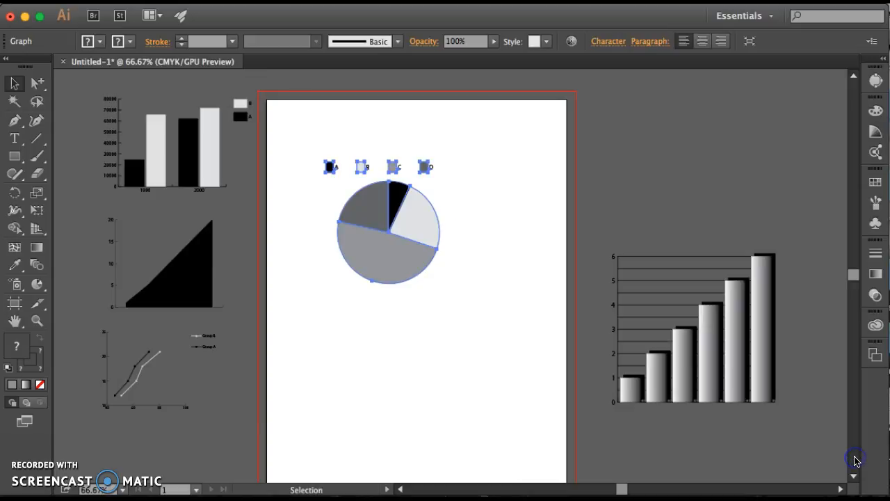
{"action": "left_click", "coordinate": [472, 194]}
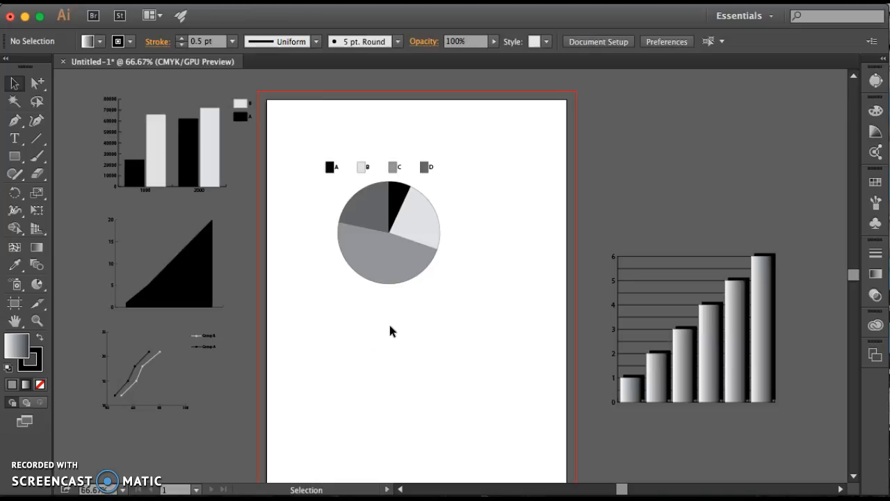
{"action": "left_click_drag", "start_coordinate": [405, 263], "coordinate": [713, 206]}
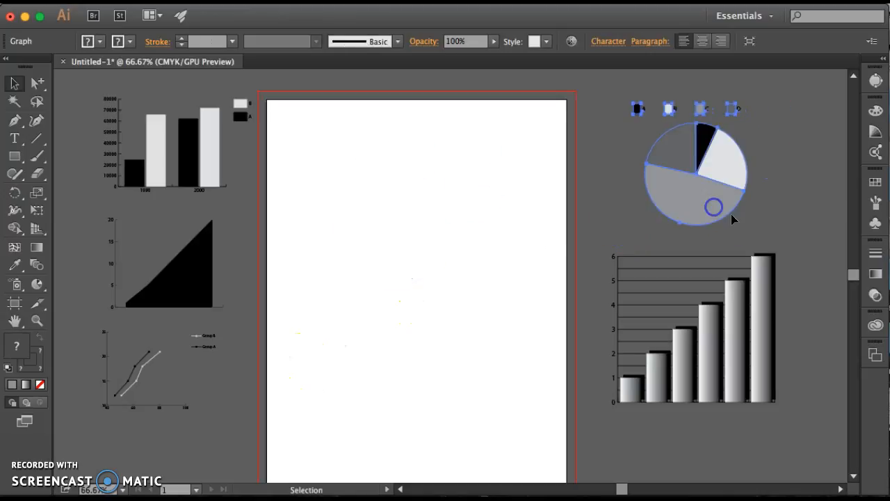
{"action": "left_click", "coordinate": [544, 236]}
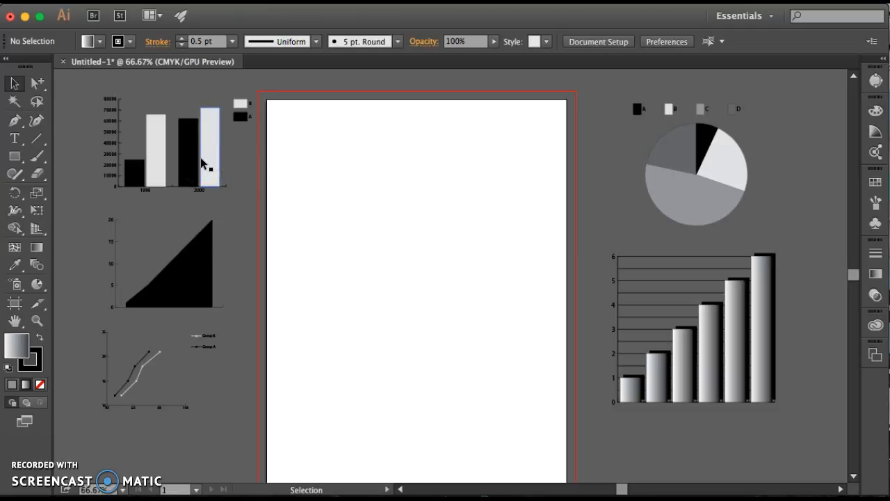
Step: Place the 1990/2000 column graph on the artboard and group-select its black series A columns with their legend swatch
{"action": "left_click_drag", "start_coordinate": [155, 149], "coordinate": [401, 238]}
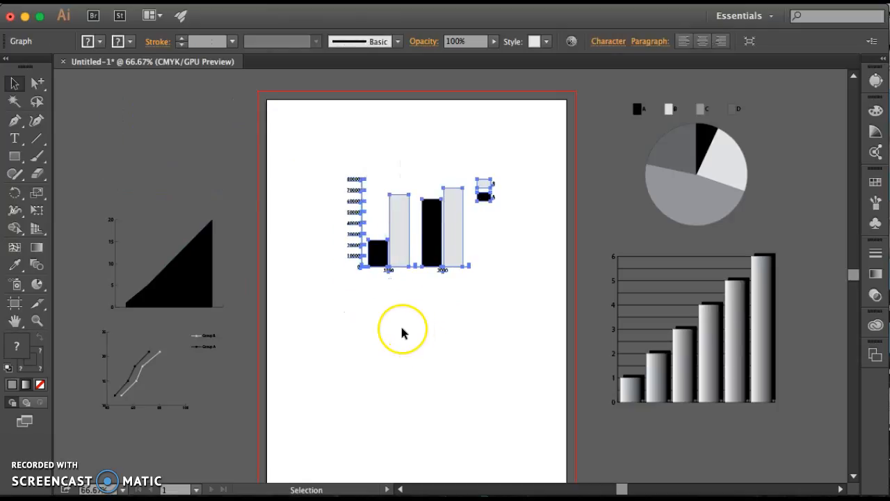
{"action": "left_click", "coordinate": [402, 333]}
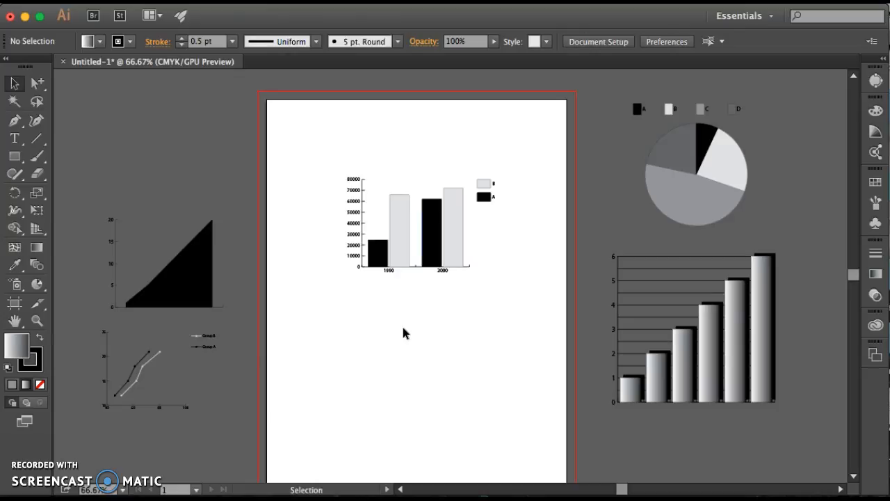
{"action": "left_click", "coordinate": [38, 83]}
{"action": "left_click_drag", "start_coordinate": [38, 84], "coordinate": [112, 110]}
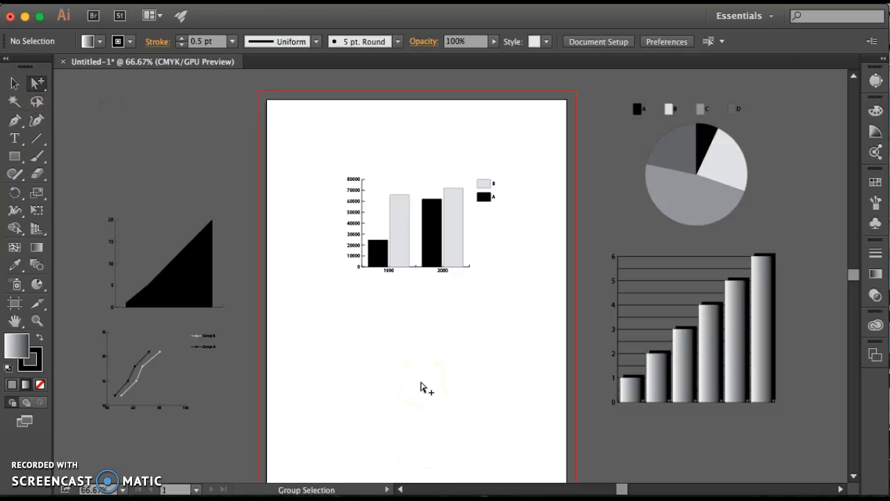
{"action": "left_click", "coordinate": [483, 199]}
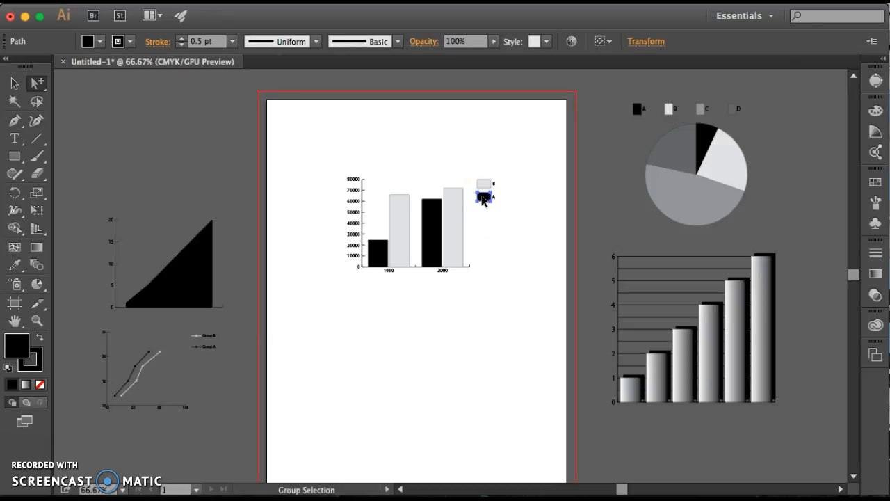
{"action": "left_click", "coordinate": [483, 199]}
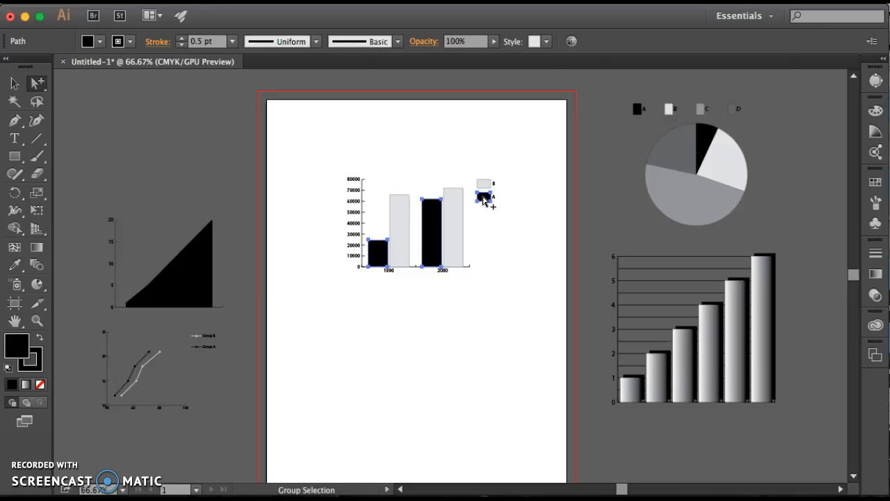
Step: Examine the column graph's type options, keeping the value axis On Left Side, column width 90% and cluster width 80%
{"action": "left_click", "coordinate": [185, 1]}
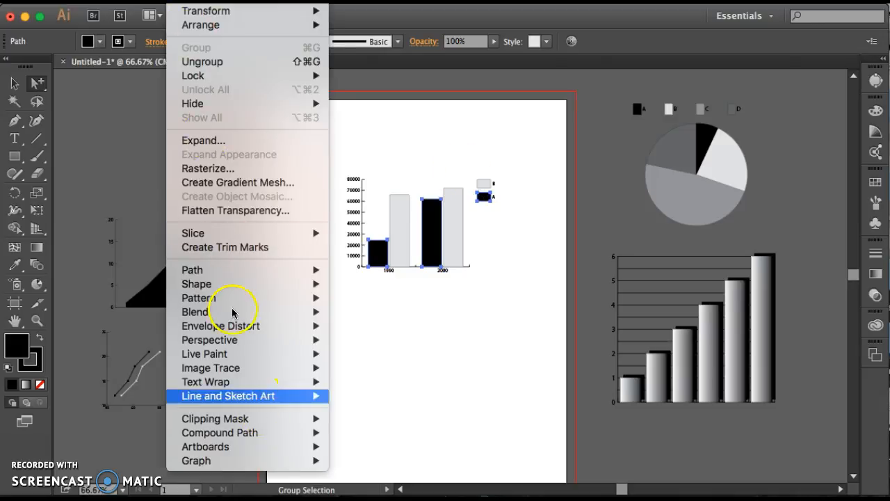
{"action": "mouse_move", "coordinate": [237, 462]}
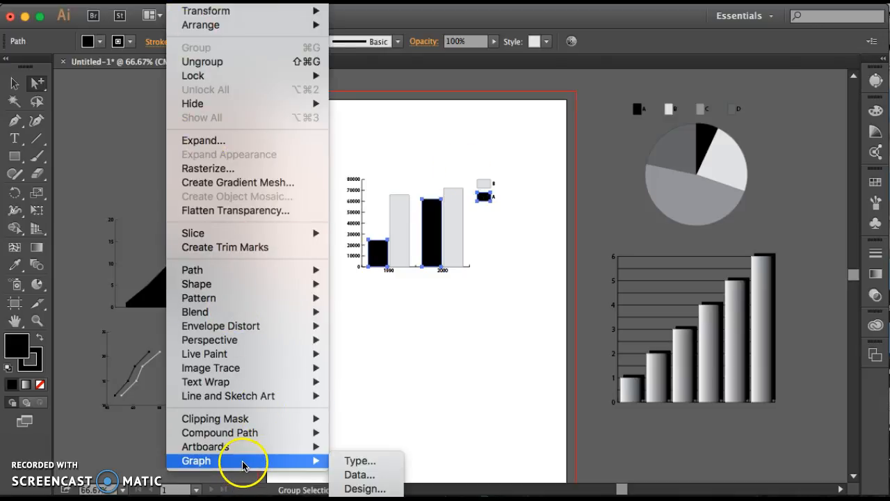
{"action": "left_click", "coordinate": [366, 465]}
{"action": "left_click_drag", "start_coordinate": [818, 135], "coordinate": [805, 137]}
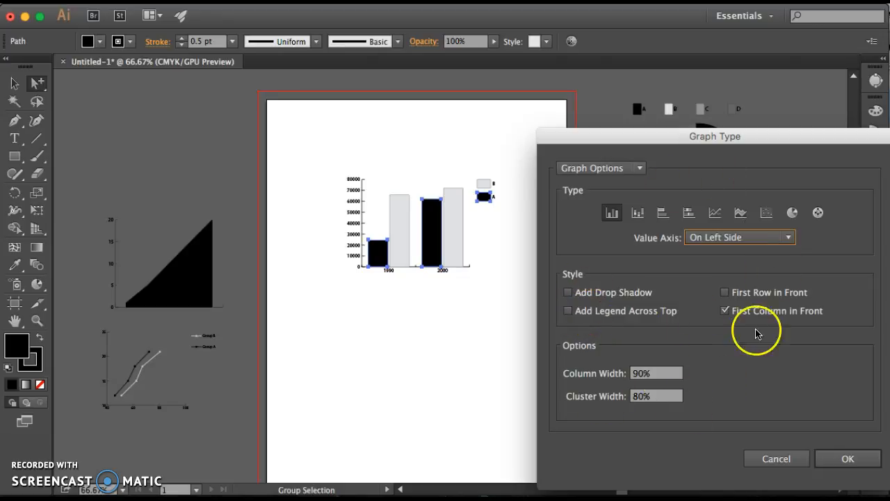
{"action": "left_click", "coordinate": [859, 457]}
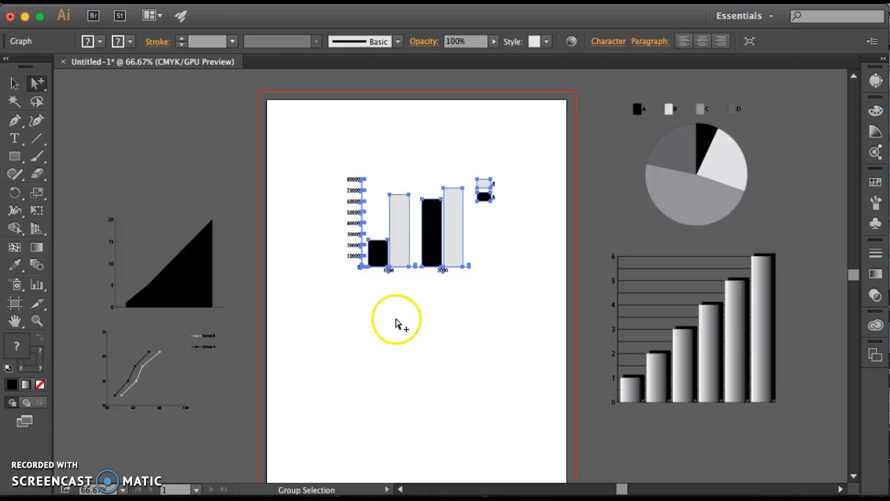
Step: Deselect the column graph and group-select its light grey series B columns together with their legend swatch
{"action": "left_click", "coordinate": [14, 82]}
{"action": "left_click", "coordinate": [325, 131]}
{"action": "left_click", "coordinate": [36, 83]}
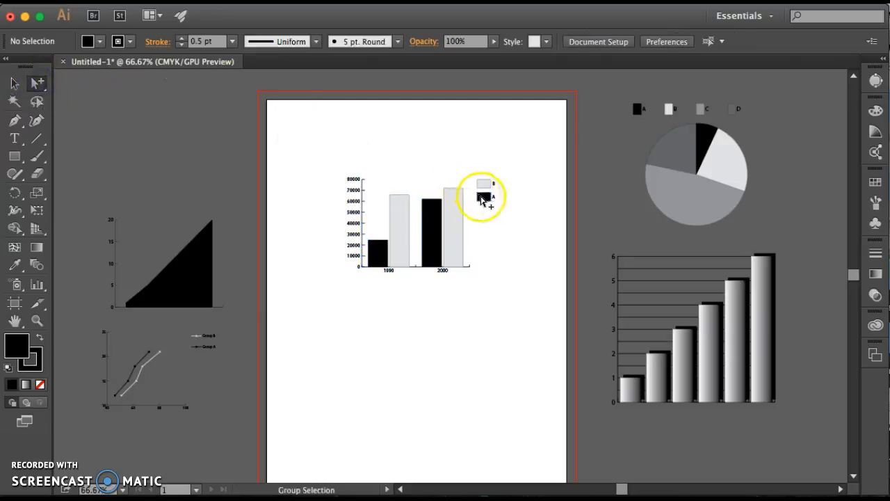
{"action": "left_click", "coordinate": [484, 183]}
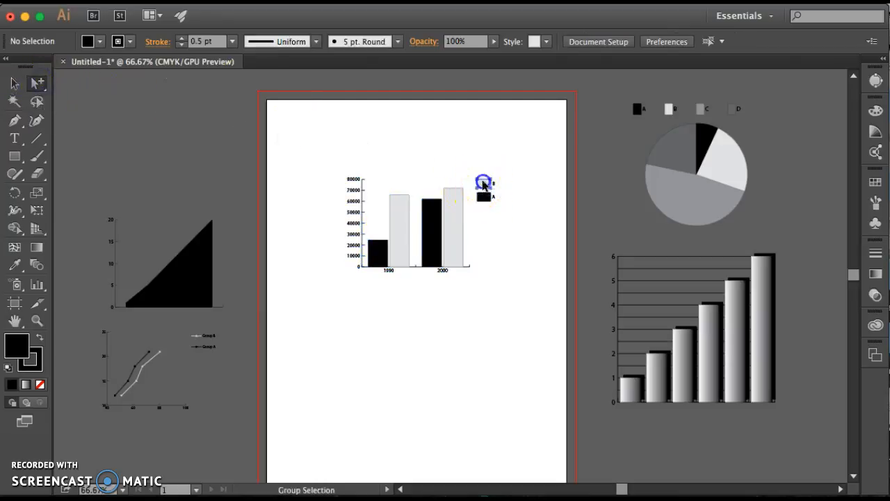
{"action": "left_click", "coordinate": [484, 183]}
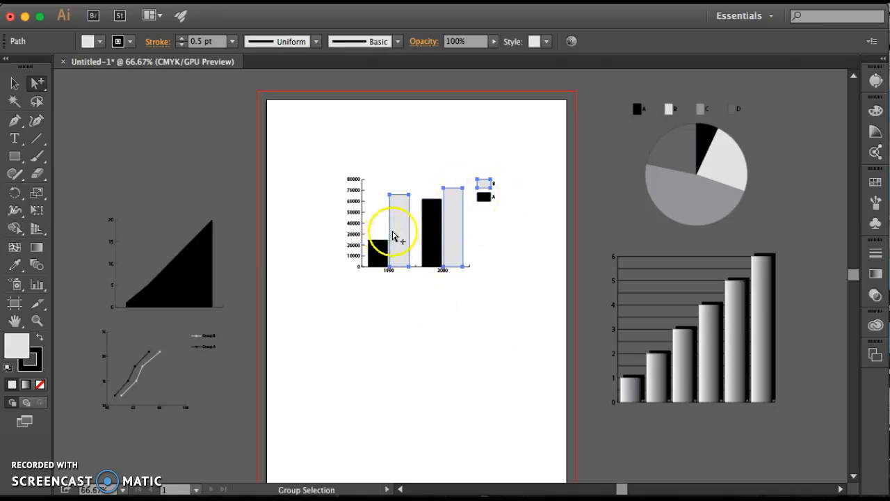
Step: Try to fill the series B columns and legend swatch with cyan 2EE1E5 through the Color Picker
{"action": "double_click", "coordinate": [19, 343]}
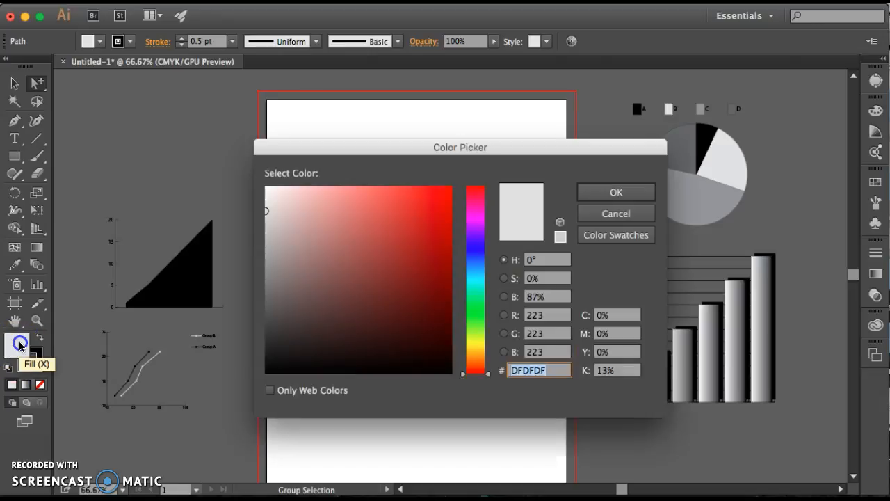
{"action": "left_click", "coordinate": [477, 279]}
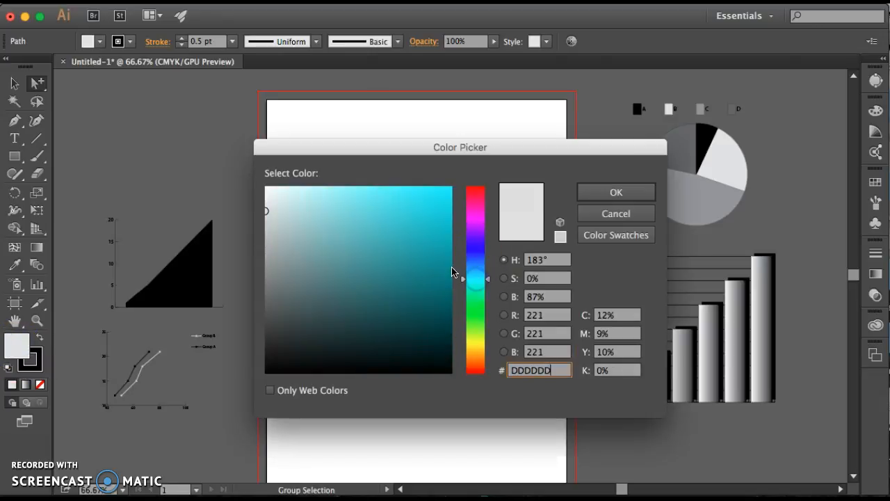
{"action": "left_click", "coordinate": [417, 205]}
{"action": "left_click", "coordinate": [616, 192]}
{"action": "left_click", "coordinate": [380, 361]}
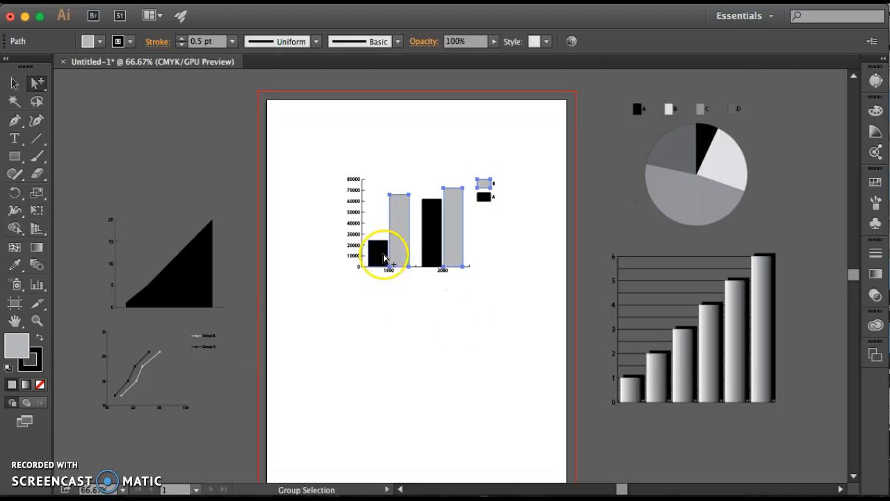
{"action": "double_click", "coordinate": [17, 344]}
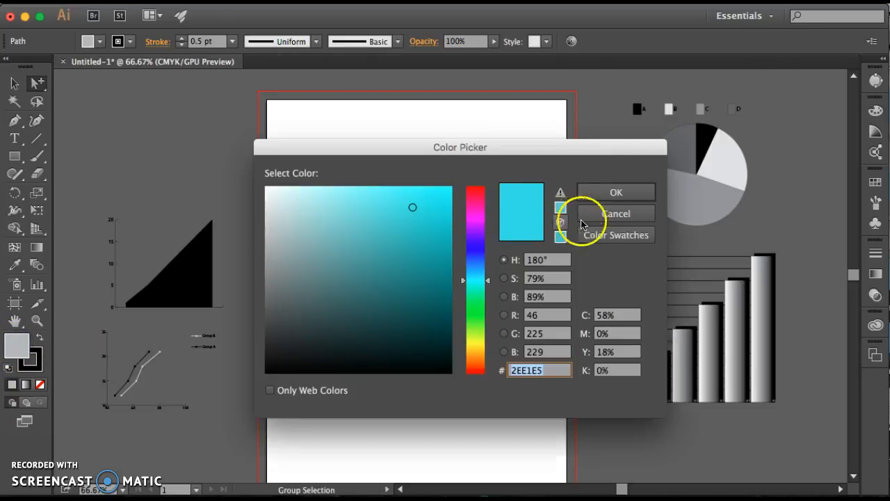
{"action": "left_click", "coordinate": [624, 222]}
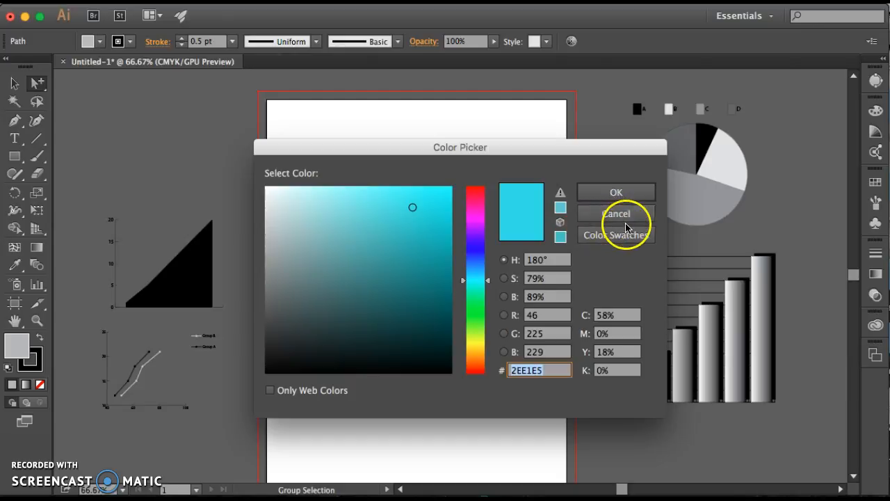
{"action": "left_click", "coordinate": [614, 195]}
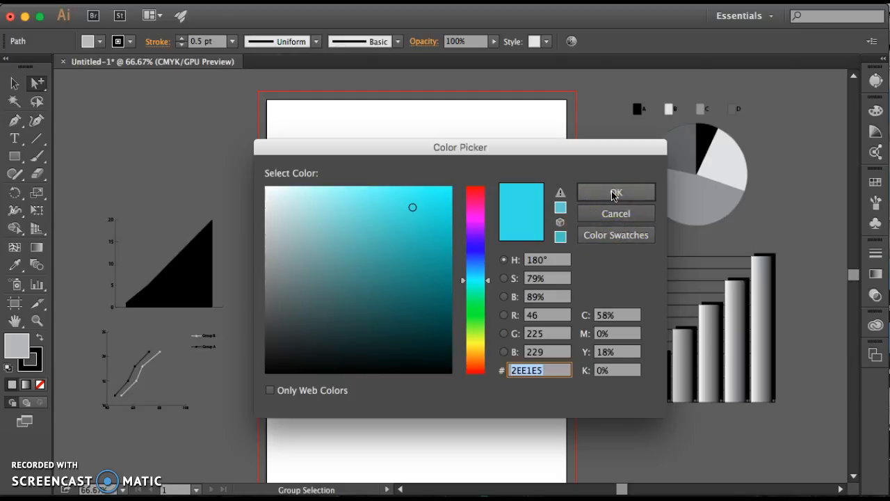
{"action": "left_click", "coordinate": [614, 195]}
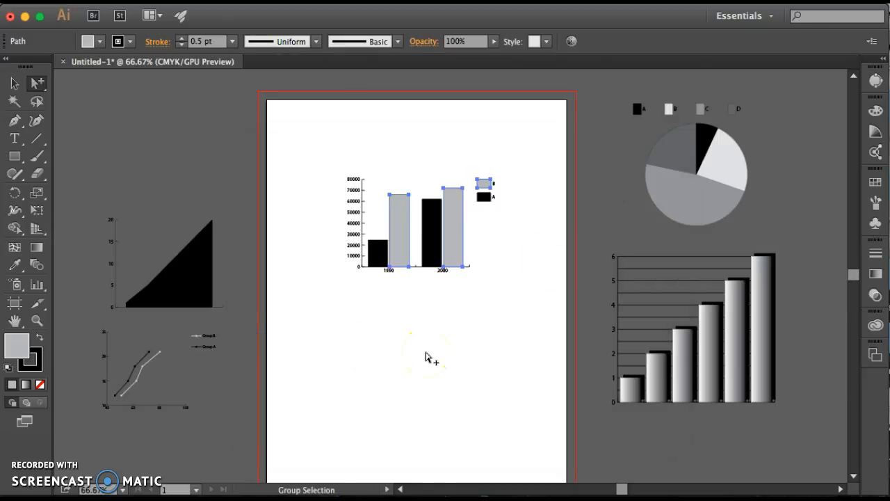
Step: Fill the series B columns and legend swatch with the bright blue swatch and deselect them
{"action": "left_click", "coordinate": [88, 41]}
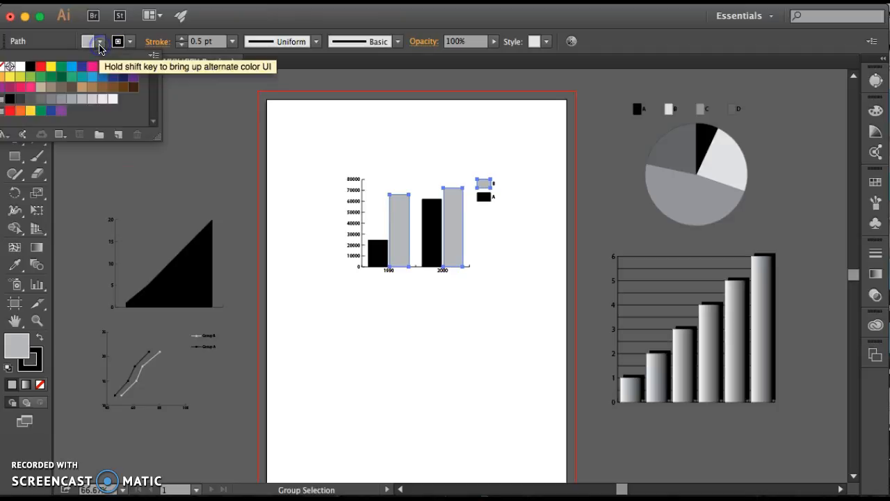
{"action": "left_click", "coordinate": [70, 70]}
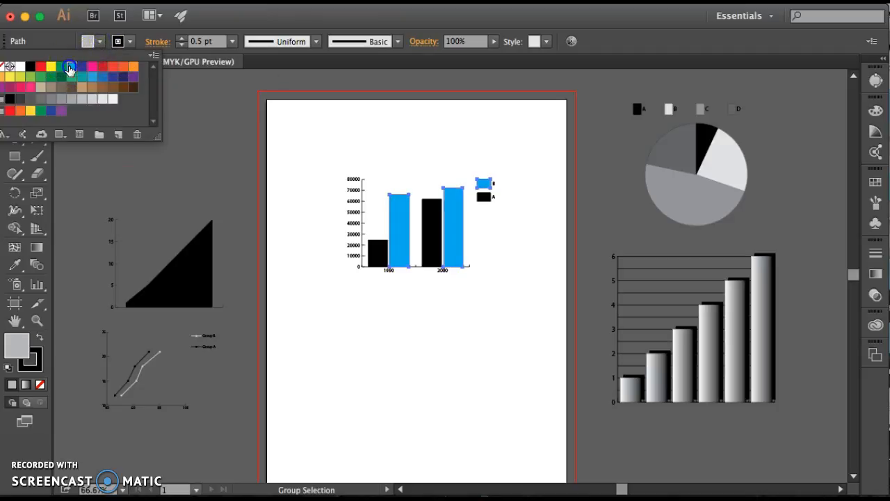
{"action": "left_click", "coordinate": [97, 42]}
{"action": "left_click", "coordinate": [424, 310]}
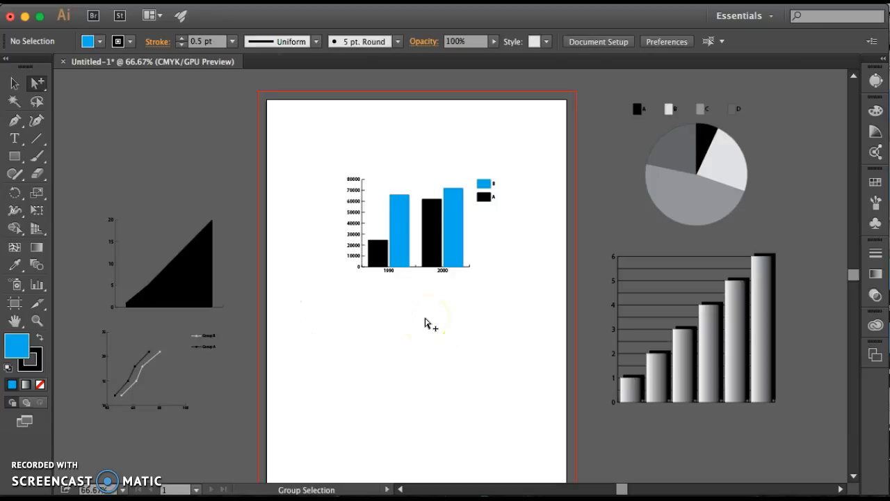
Step: Try a green fill on the columns and legend swatches of both series, undo it and clear the selection
{"action": "left_click", "coordinate": [484, 196]}
{"action": "left_click", "coordinate": [483, 197]}
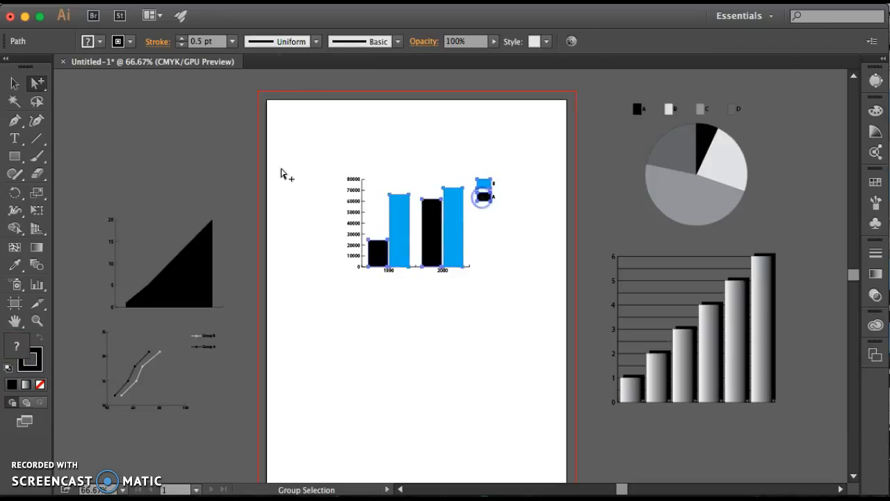
{"action": "left_click", "coordinate": [100, 41]}
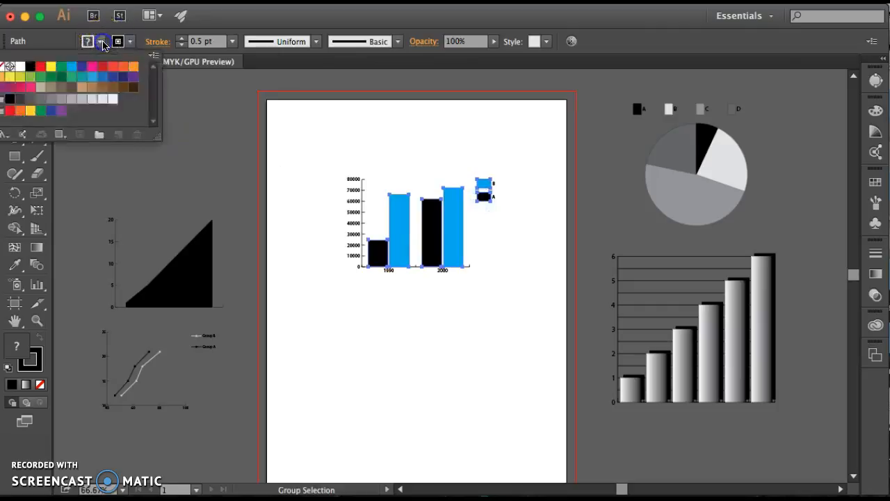
{"action": "left_click", "coordinate": [40, 77]}
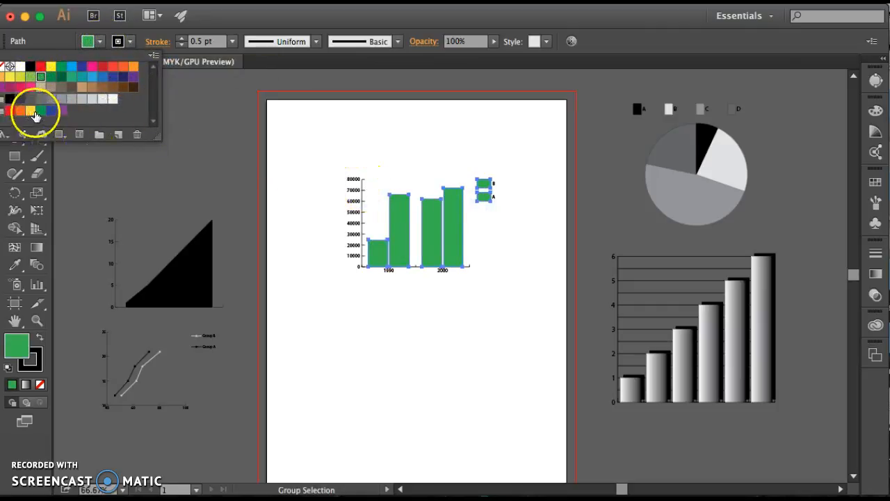
{"action": "left_click", "coordinate": [272, 212]}
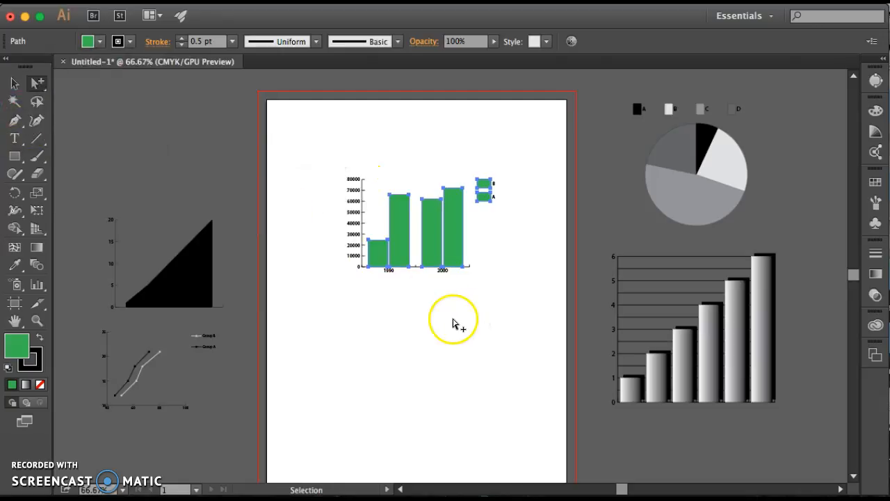
{"action": "key", "text": "super+z"}
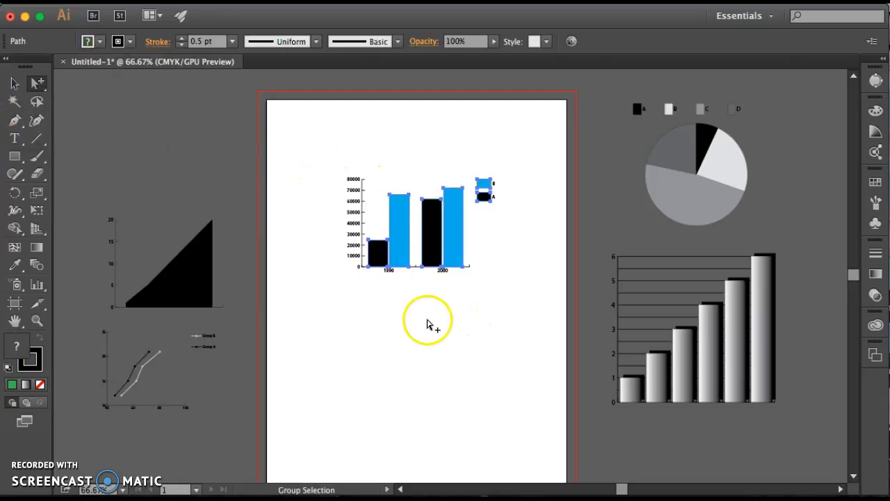
{"action": "left_click", "coordinate": [428, 320]}
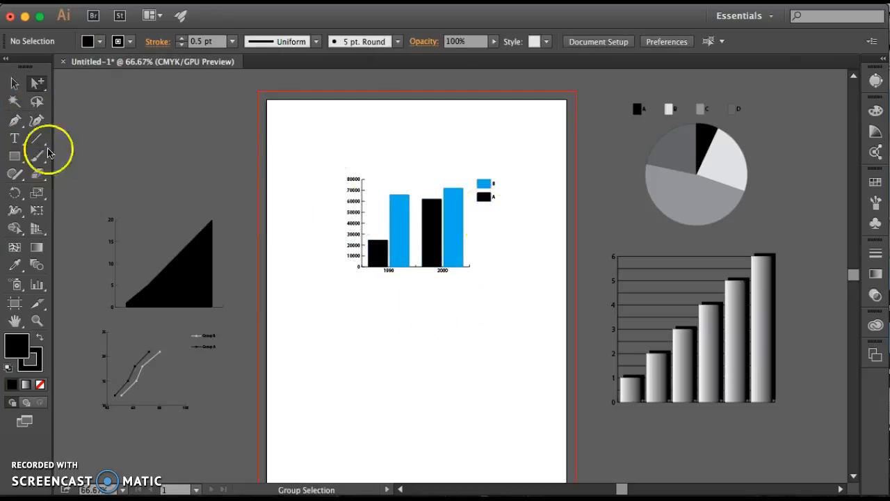
Step: Group-select only the series A columns with their legend swatch and fill them with green C=75 M=0 Y=100 K=0
{"action": "left_click", "coordinate": [483, 197]}
{"action": "left_click", "coordinate": [484, 198]}
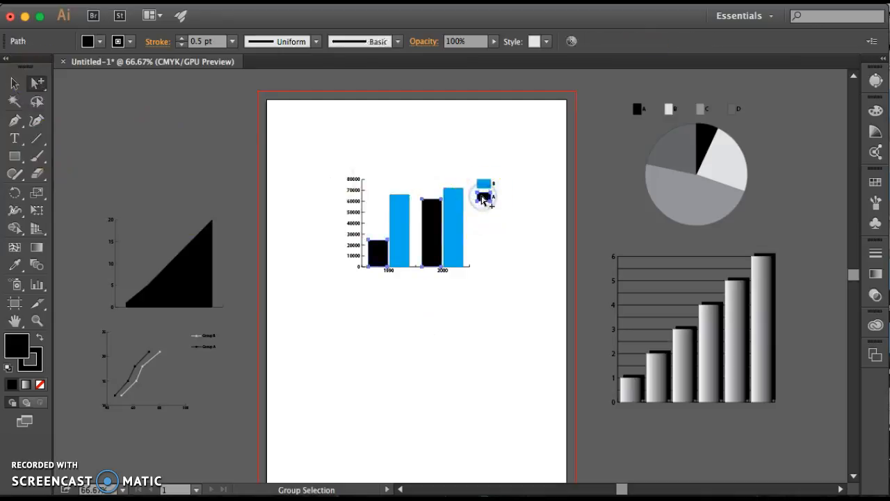
{"action": "left_click", "coordinate": [100, 41]}
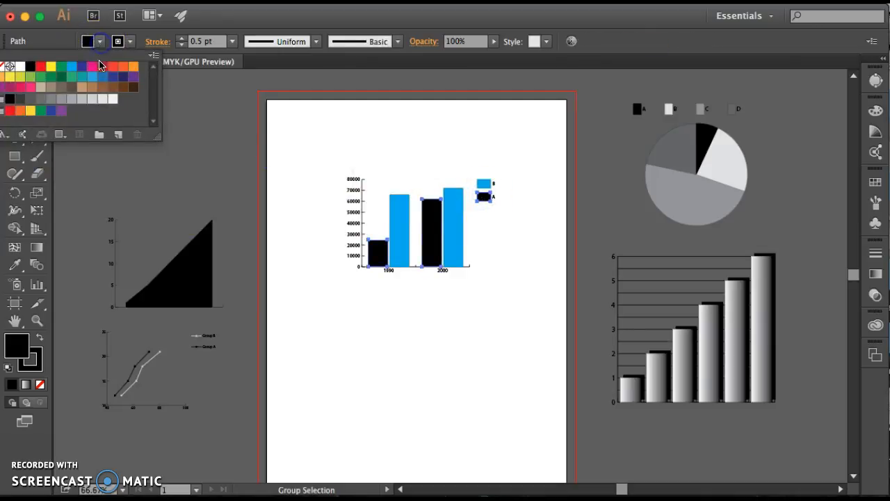
{"action": "left_click", "coordinate": [40, 76]}
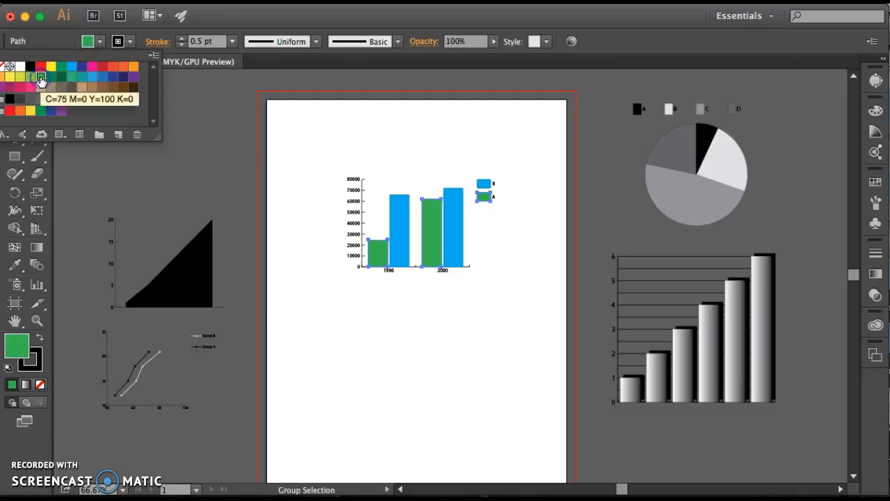
Step: Clear the selection of the green series A columns and their legend swatch
{"action": "left_click", "coordinate": [387, 156]}
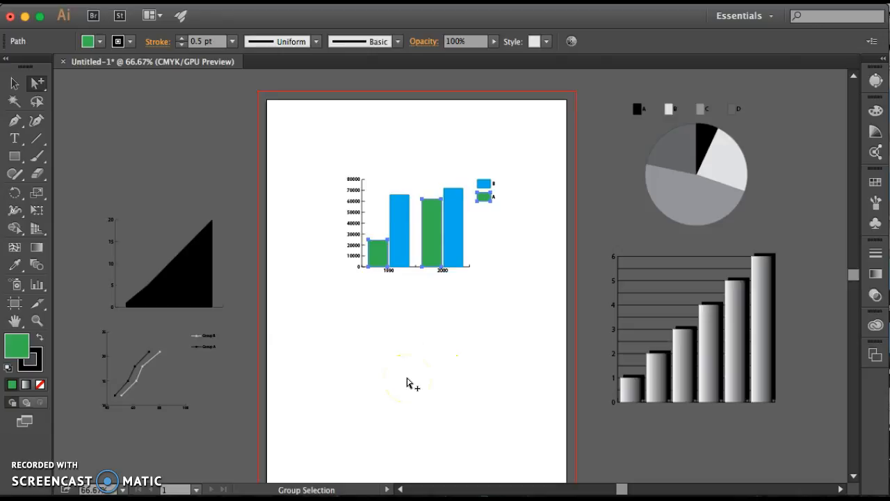
{"action": "left_click", "coordinate": [38, 84]}
{"action": "left_click", "coordinate": [403, 352]}
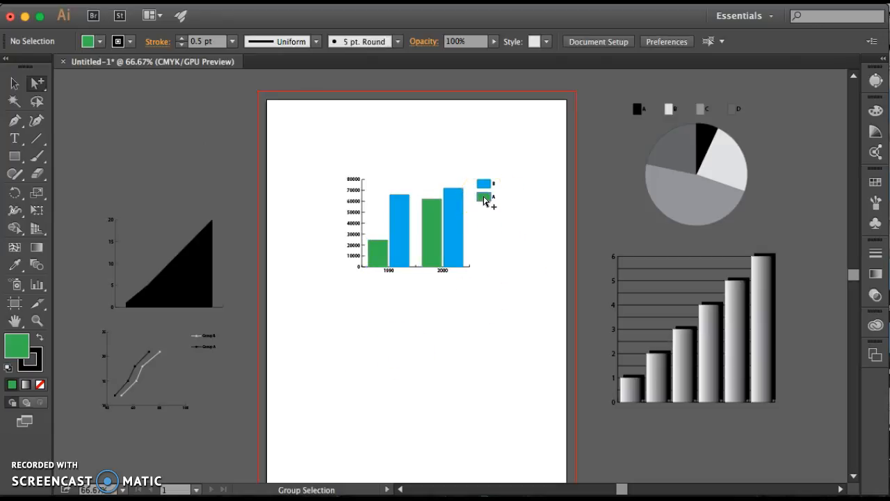
Step: Group-select the 1990 and 2000 category labels beneath the column graph
{"action": "left_click", "coordinate": [442, 271]}
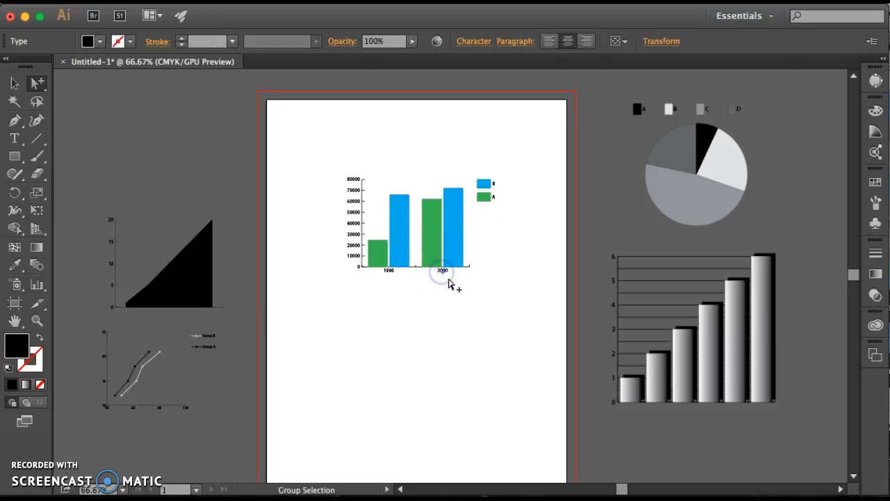
{"action": "key", "text": "super+equal"}
{"action": "key", "text": "super+equal"}
{"action": "key", "text": "super+equal"}
{"action": "key", "text": "super+equal"}
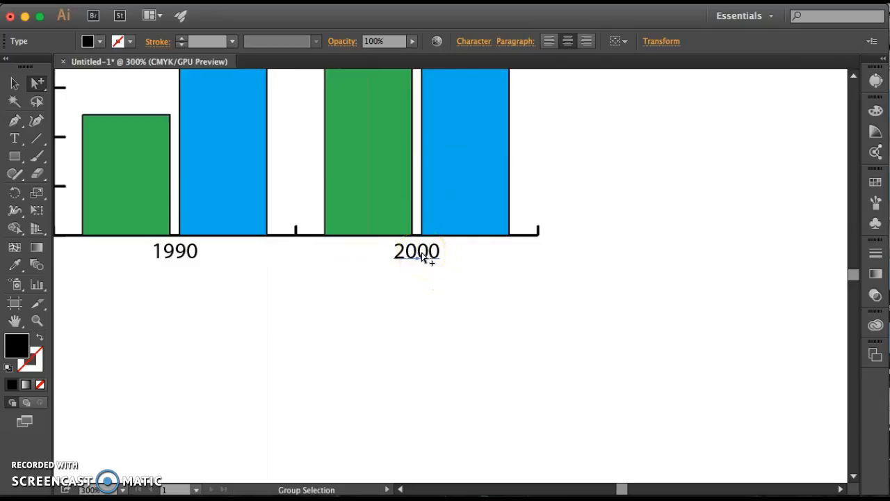
{"action": "left_click", "coordinate": [421, 256]}
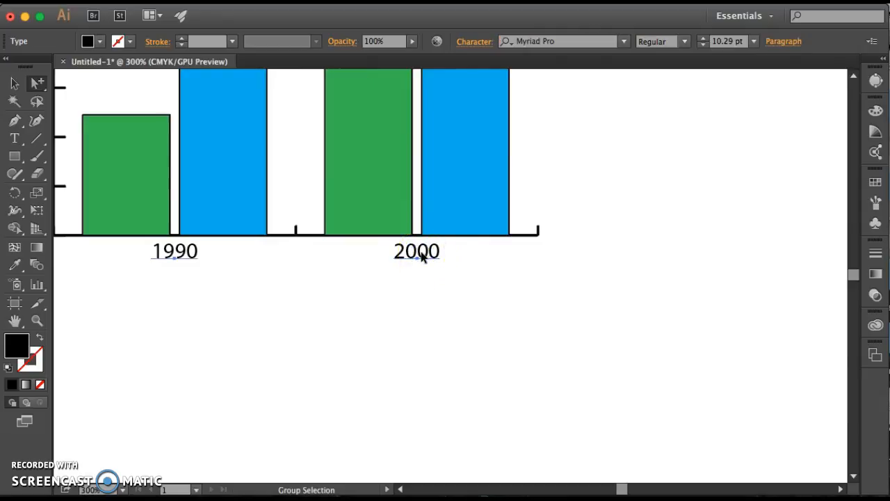
{"action": "scroll", "coordinate": [447, 257], "scroll_direction": "left", "scroll_amount": 5}
{"action": "scroll", "coordinate": [448, 259], "scroll_direction": "up", "scroll_amount": 5}
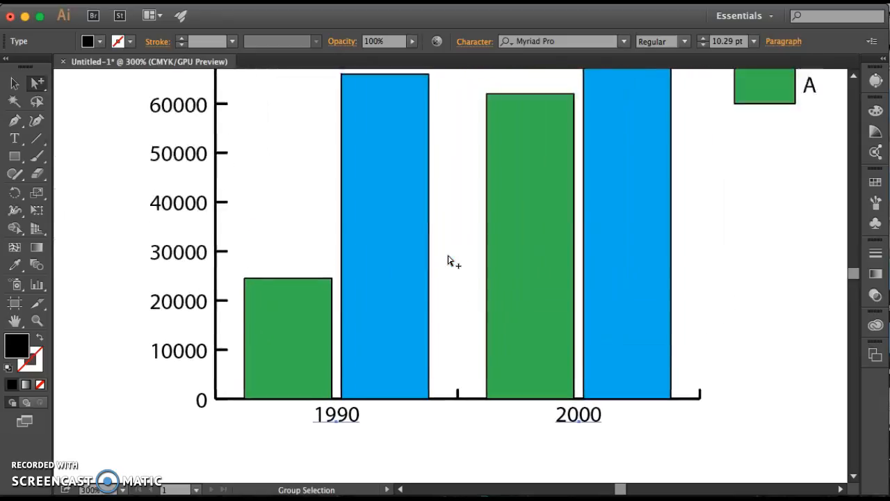
{"action": "scroll", "coordinate": [449, 261], "scroll_direction": "up", "scroll_amount": 2}
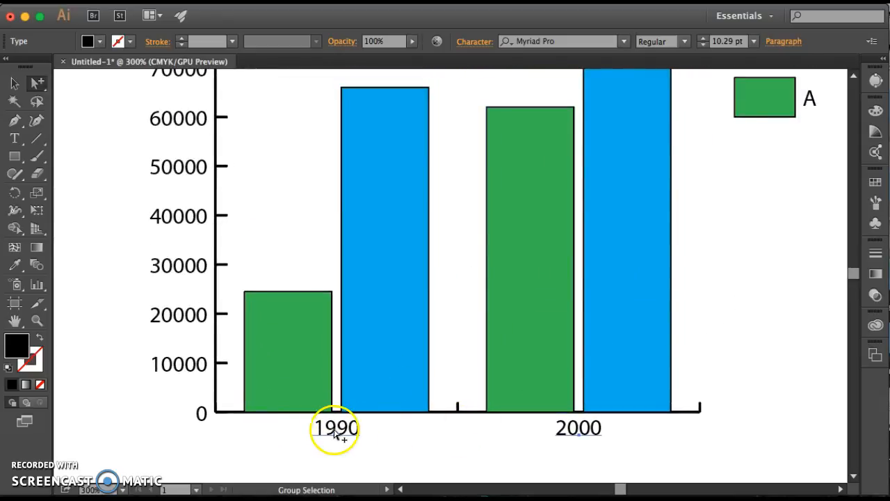
Step: Select the text of the 2000 category label and set its font size to 10 pt
{"action": "double_click", "coordinate": [588, 423]}
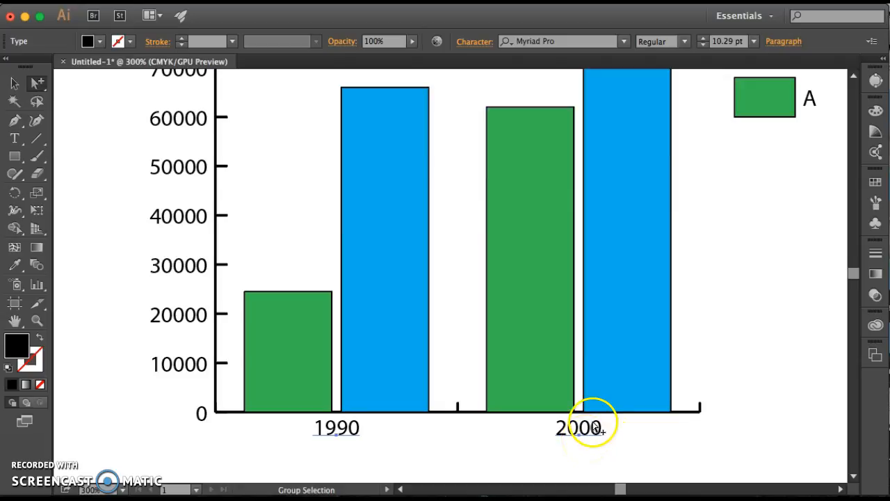
{"action": "double_click", "coordinate": [587, 429]}
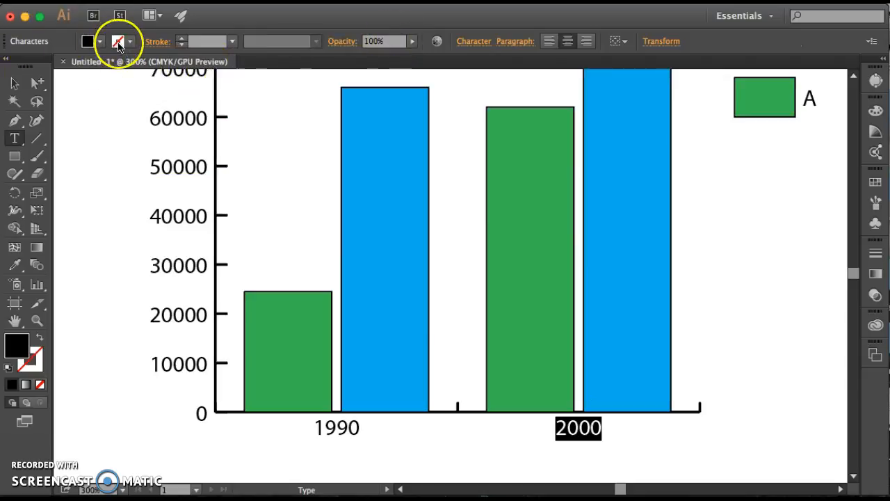
{"action": "left_click", "coordinate": [476, 43]}
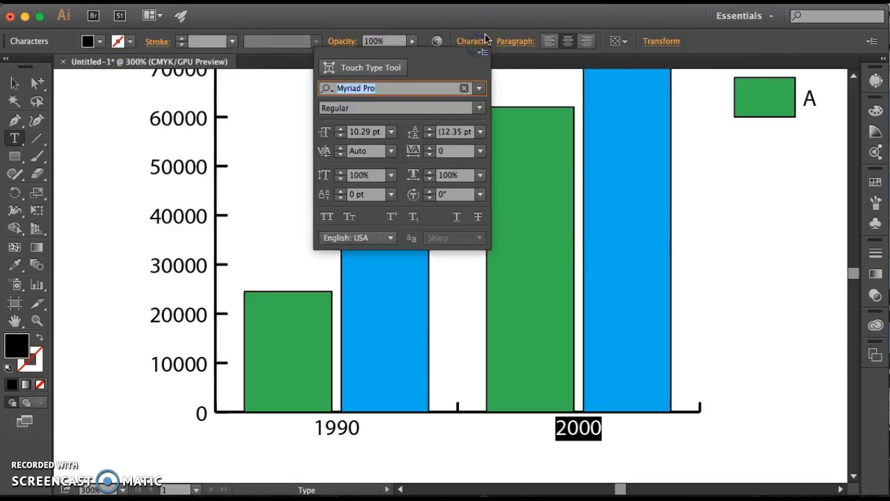
{"action": "left_click", "coordinate": [341, 130]}
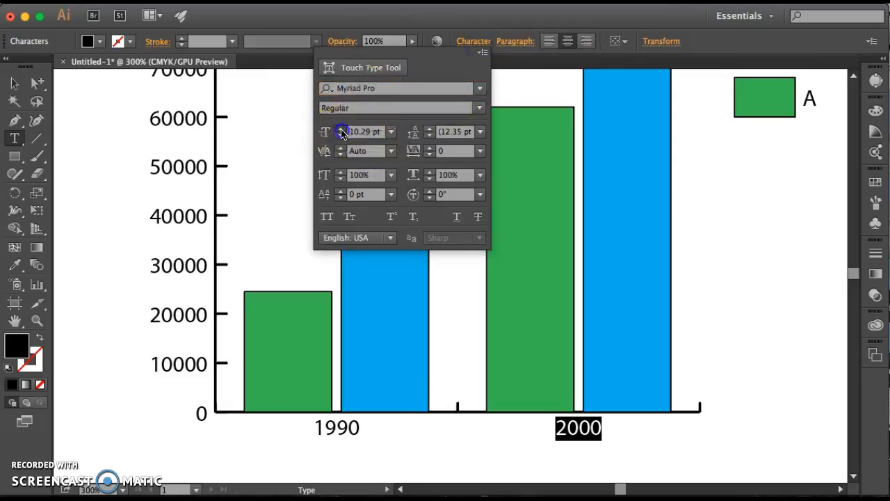
{"action": "left_click", "coordinate": [341, 129]}
{"action": "left_click", "coordinate": [341, 136]}
{"action": "left_click", "coordinate": [340, 136]}
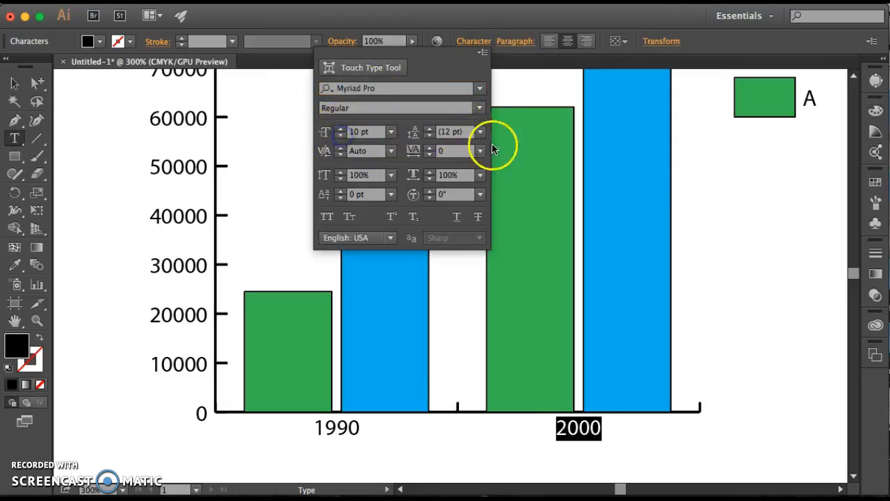
Step: Change the font of the 2000 category label to Stencil
{"action": "left_click", "coordinate": [479, 89]}
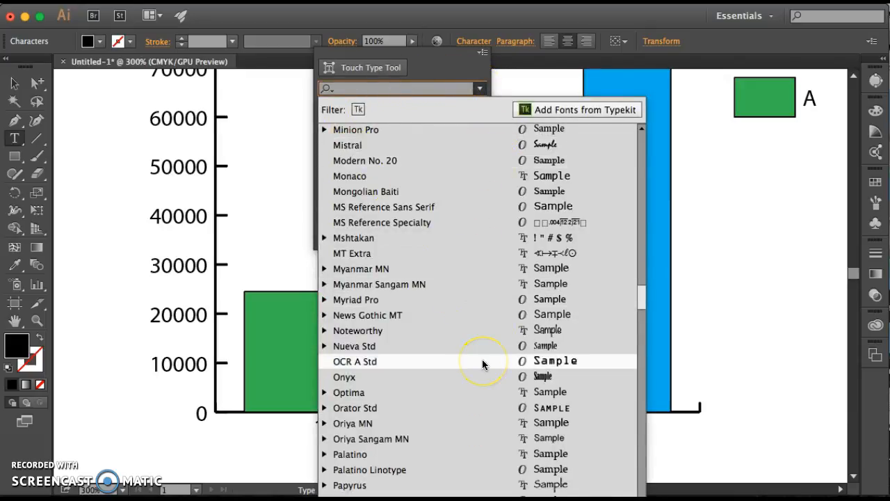
{"action": "scroll", "coordinate": [482, 358], "scroll_direction": "down", "scroll_amount": 10}
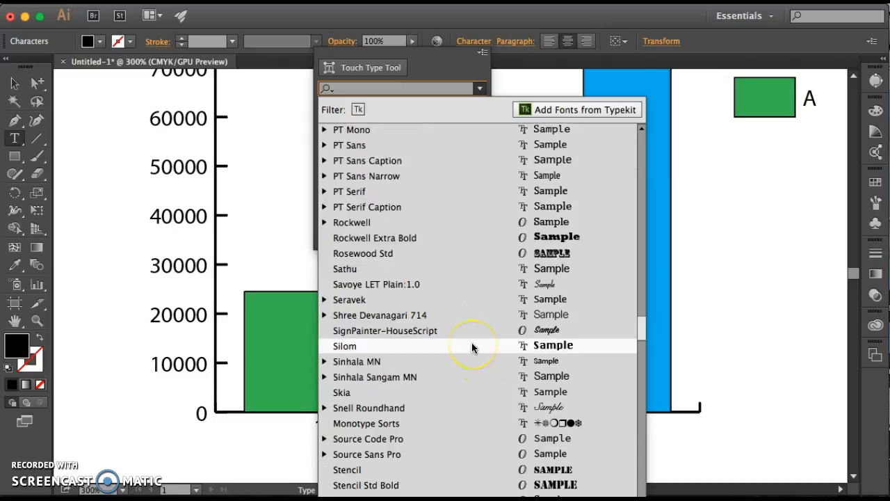
{"action": "left_click", "coordinate": [464, 470]}
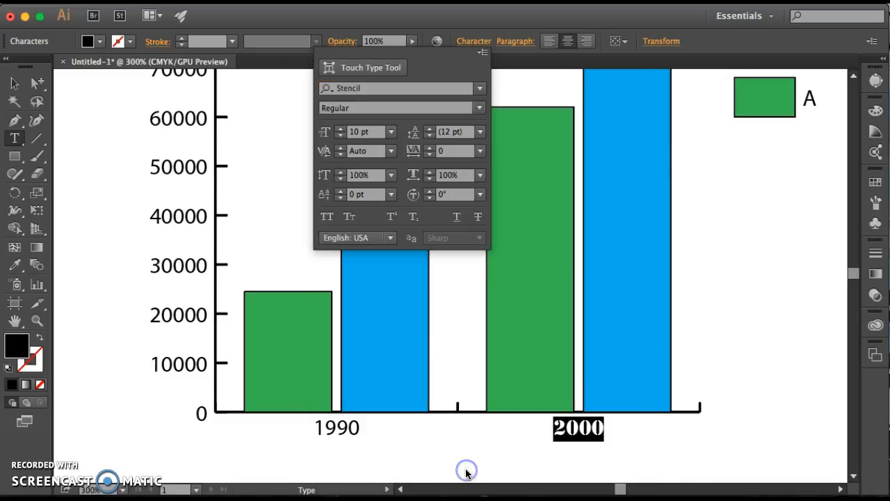
{"action": "left_click", "coordinate": [339, 429]}
{"action": "left_click", "coordinate": [576, 429]}
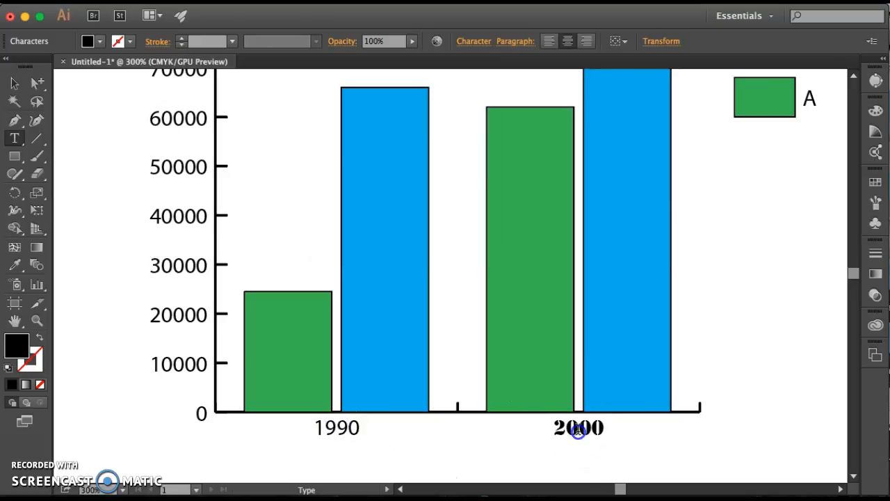
Step: Change the font of the 1990 category label to Stencil and deselect it
{"action": "left_click", "coordinate": [35, 96]}
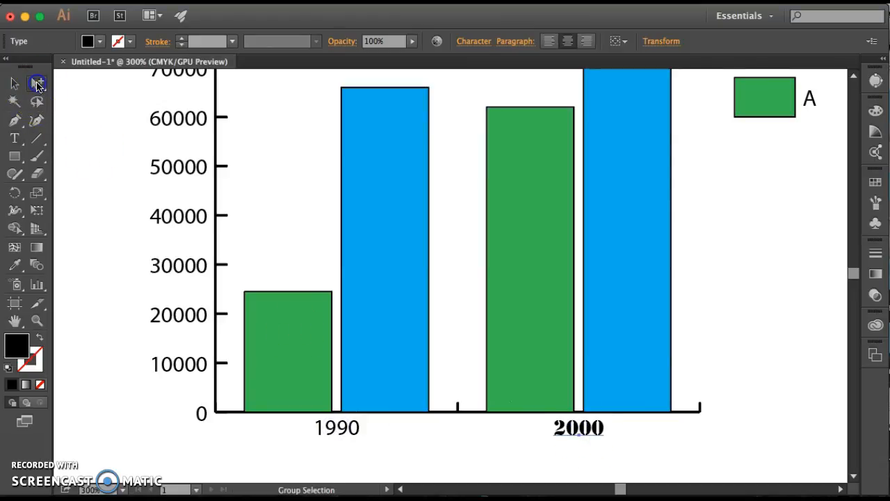
{"action": "left_click", "coordinate": [586, 431]}
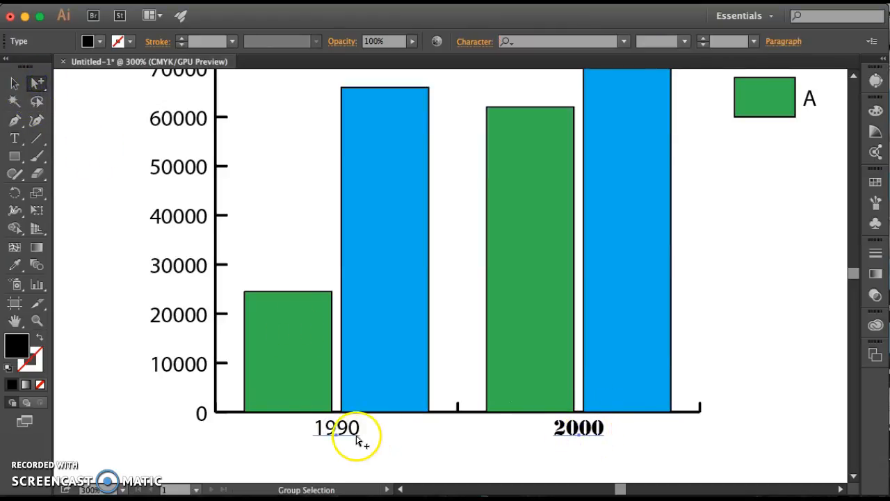
{"action": "double_click", "coordinate": [324, 431]}
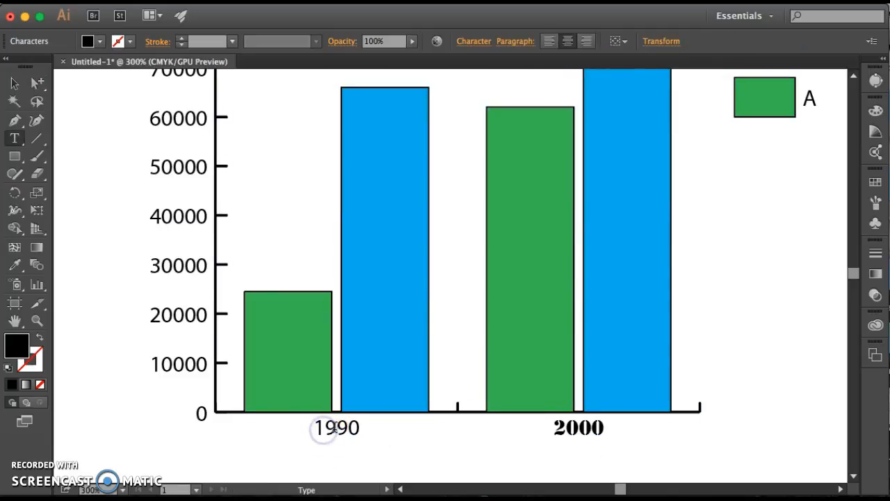
{"action": "double_click", "coordinate": [336, 429]}
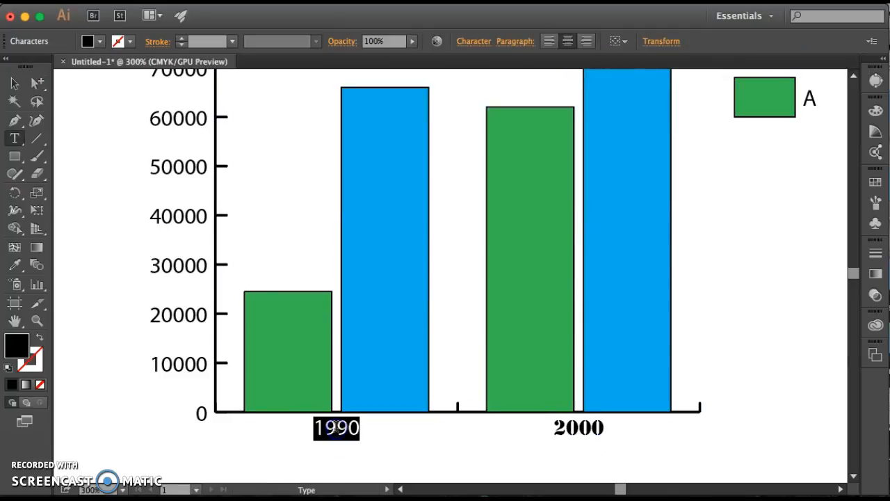
{"action": "left_click", "coordinate": [474, 42]}
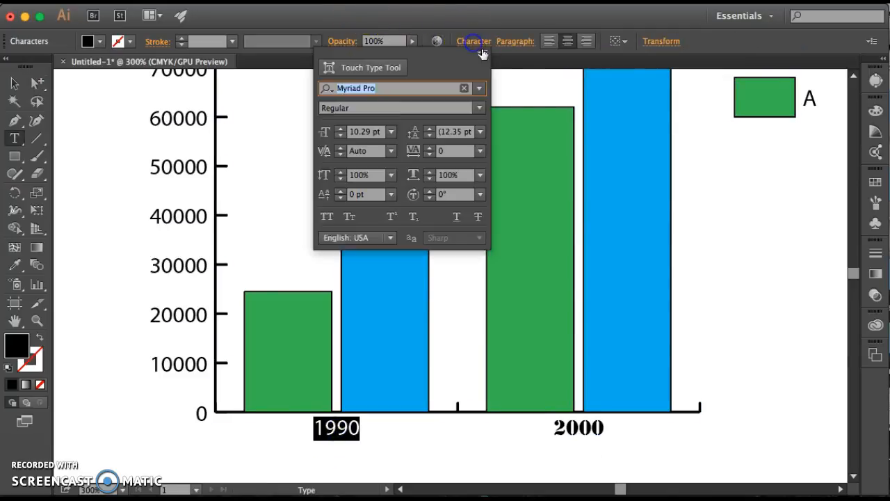
{"action": "left_click", "coordinate": [479, 88]}
{"action": "scroll", "coordinate": [461, 325], "scroll_direction": "down", "scroll_amount": 10}
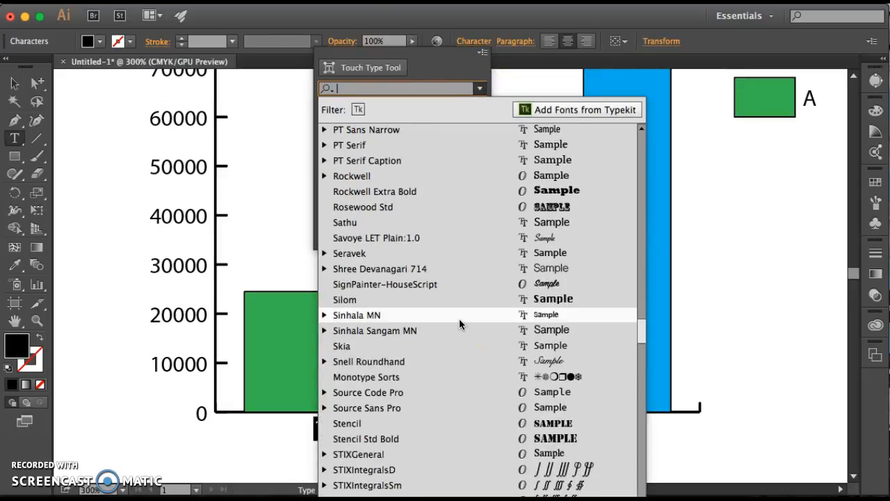
{"action": "left_click", "coordinate": [463, 423]}
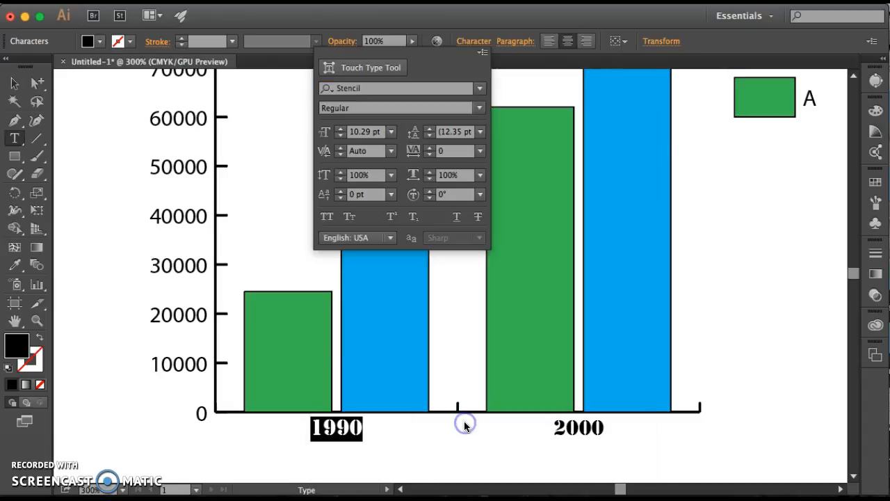
{"action": "left_click", "coordinate": [337, 437]}
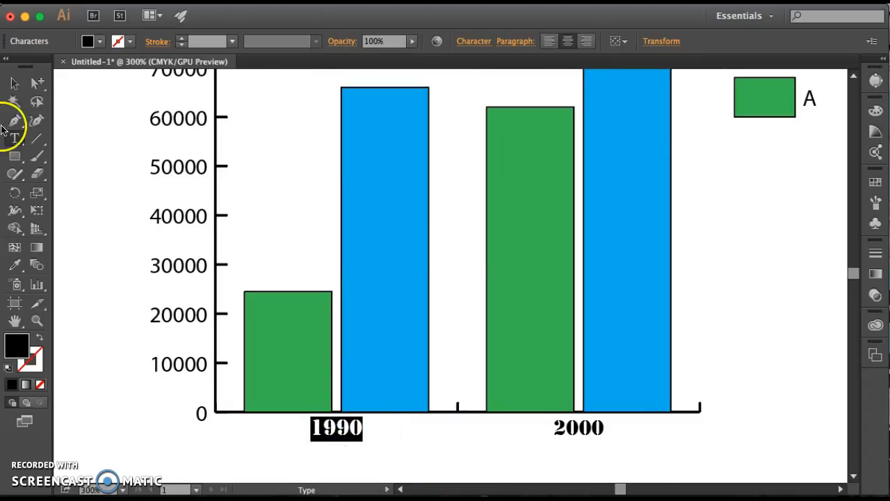
{"action": "left_click", "coordinate": [14, 83]}
{"action": "left_click", "coordinate": [119, 189]}
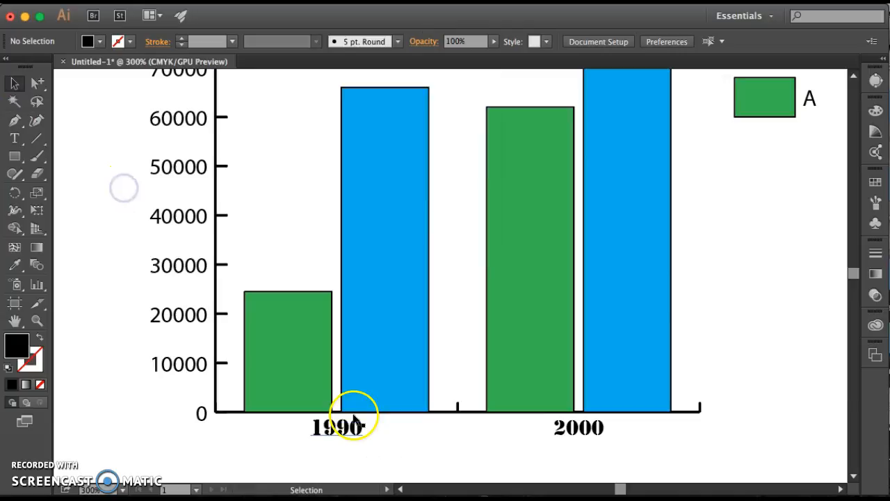
Step: Select the 1990 category label on its own and open its text for editing
{"action": "scroll", "coordinate": [441, 281], "scroll_direction": "down", "scroll_amount": 1}
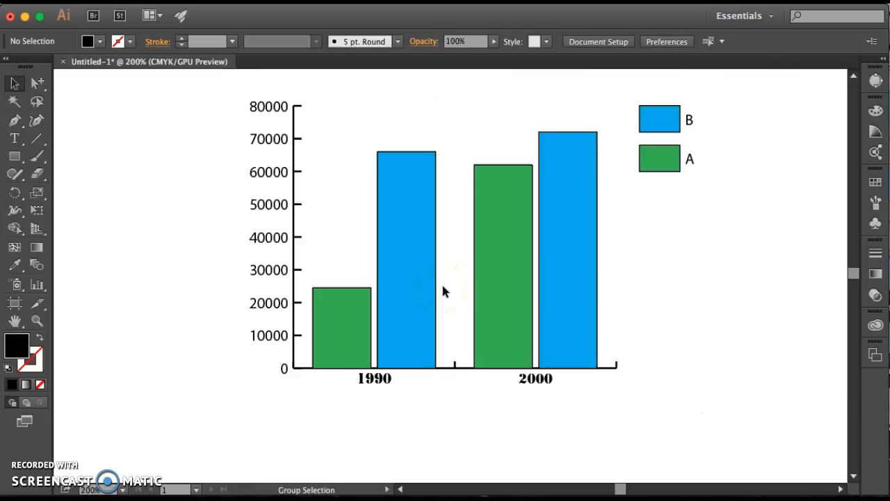
{"action": "scroll", "coordinate": [560, 301], "scroll_direction": "down", "scroll_amount": 1}
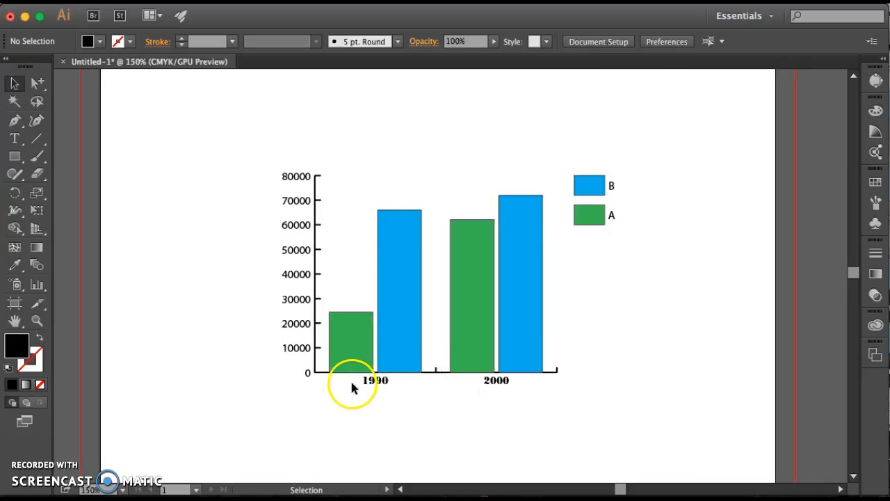
{"action": "left_click", "coordinate": [377, 384]}
{"action": "left_click", "coordinate": [419, 420]}
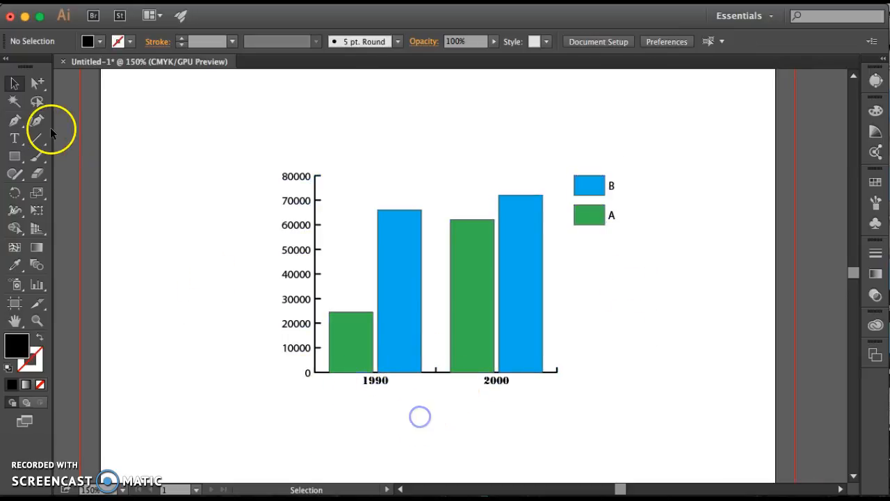
{"action": "left_click", "coordinate": [37, 84]}
{"action": "left_click", "coordinate": [383, 384]}
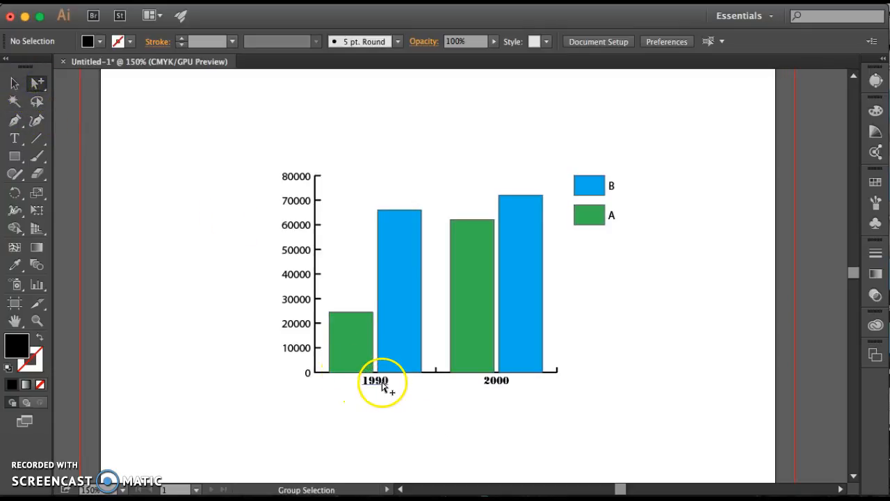
{"action": "left_click", "coordinate": [387, 387]}
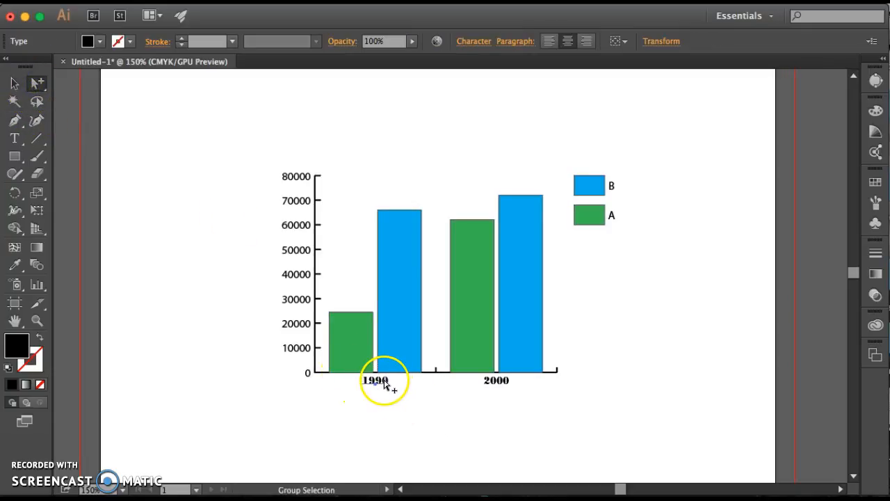
{"action": "double_click", "coordinate": [388, 386]}
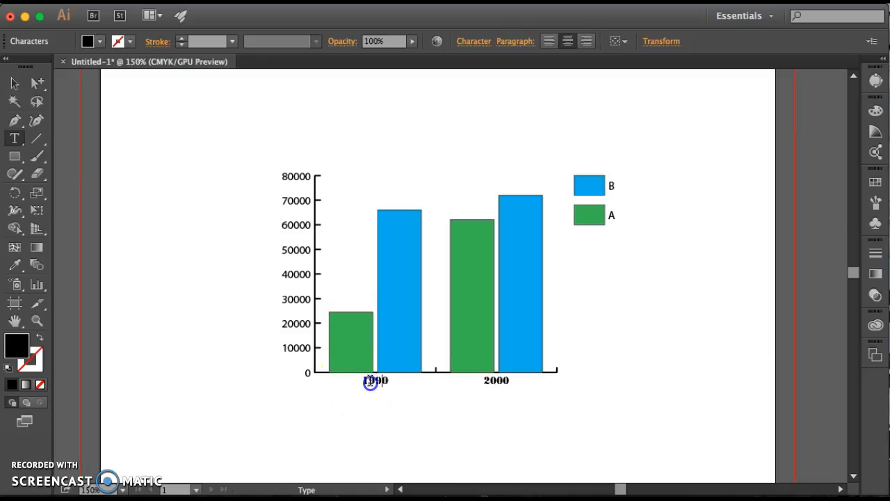